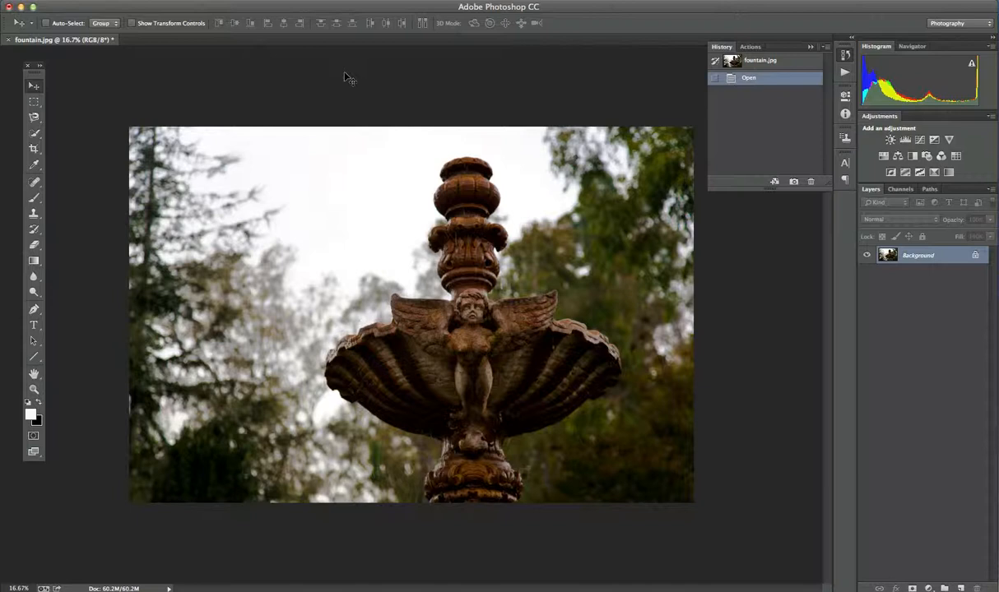
Try cropping the fountain photo by pulling in the left edge and the upper-left corner of the crop box
left_click(33, 149)
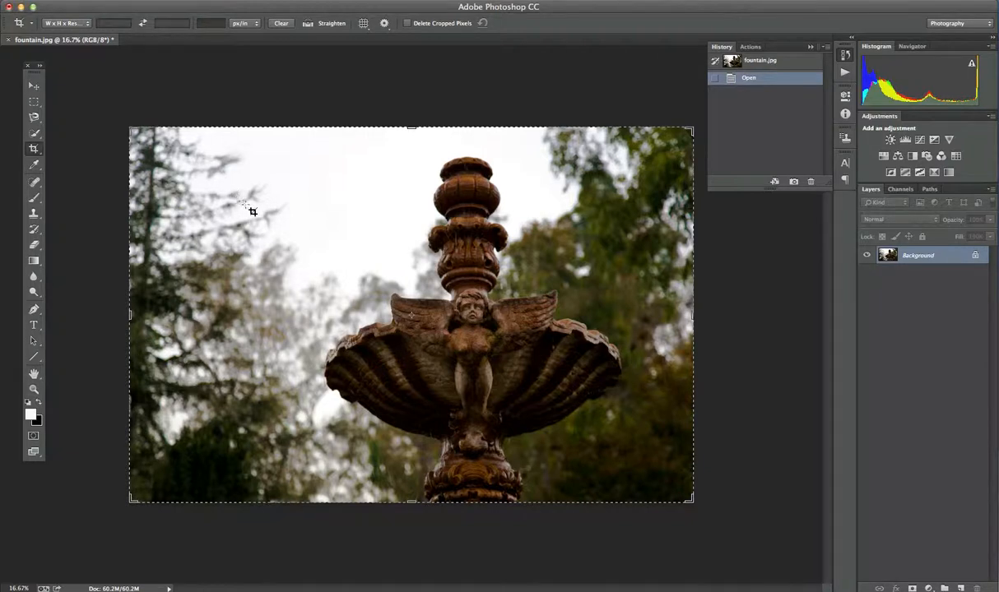
left_click_drag(237, 200, 585, 407)
key("Escape")
left_click_drag(130, 303, 174, 301)
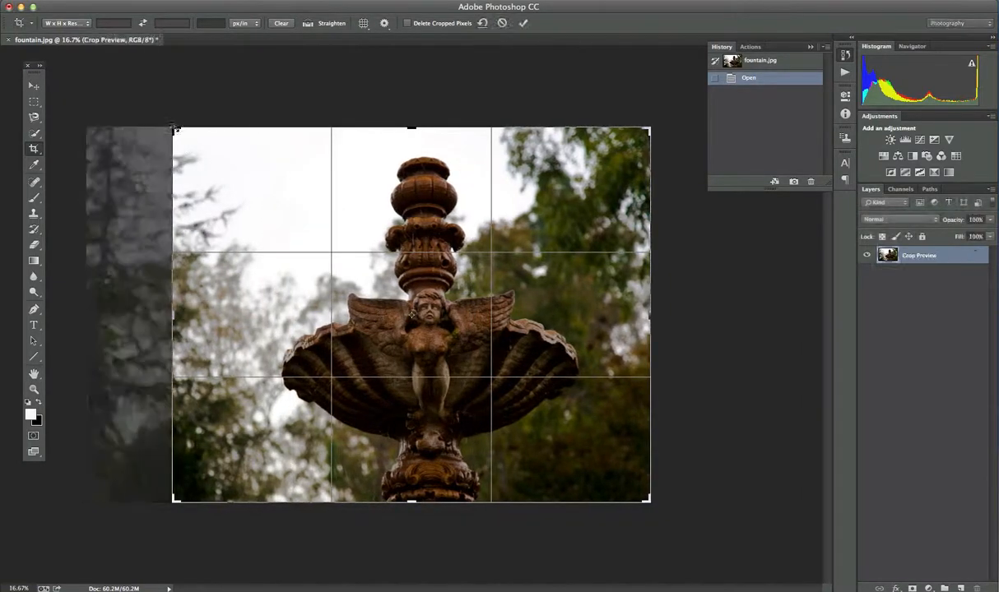
left_click_drag(174, 129, 196, 163)
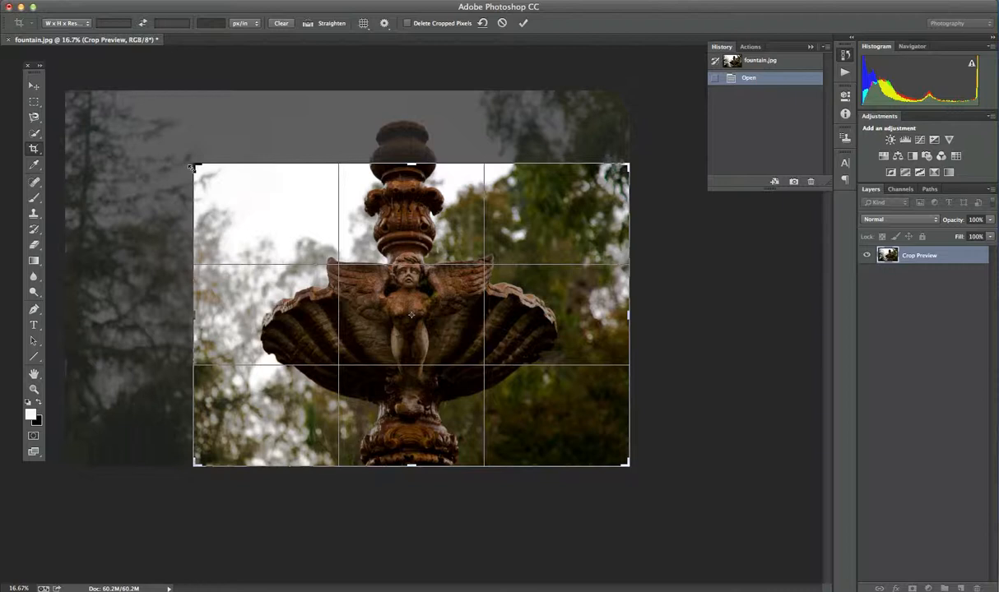
key("Return")
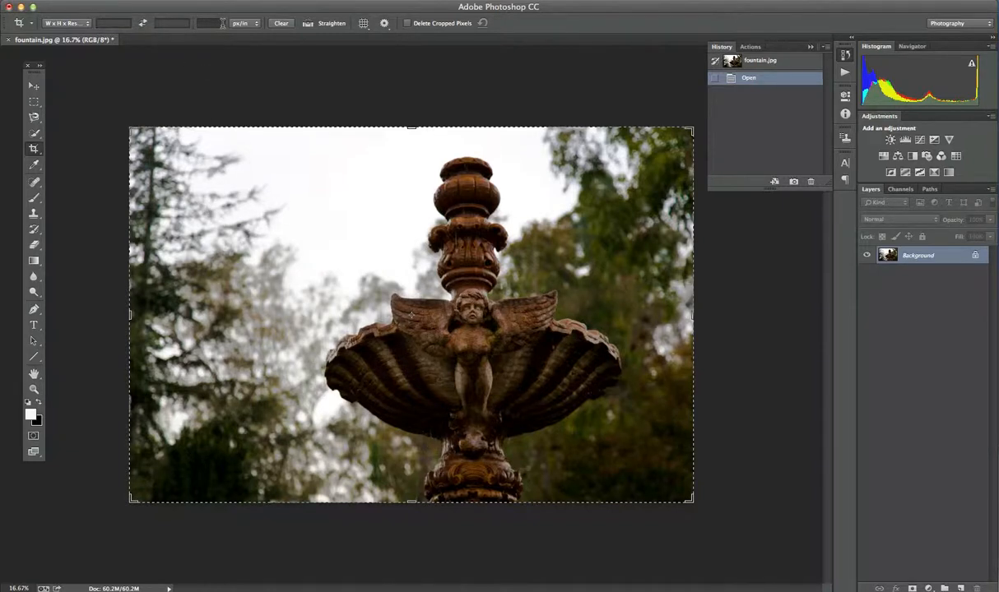
Crop the photo tighter around the fountain with Delete Cropped Pixels enabled, and undo that crop
left_click(408, 27)
left_click_drag(132, 128, 190, 154)
right_click(243, 196)
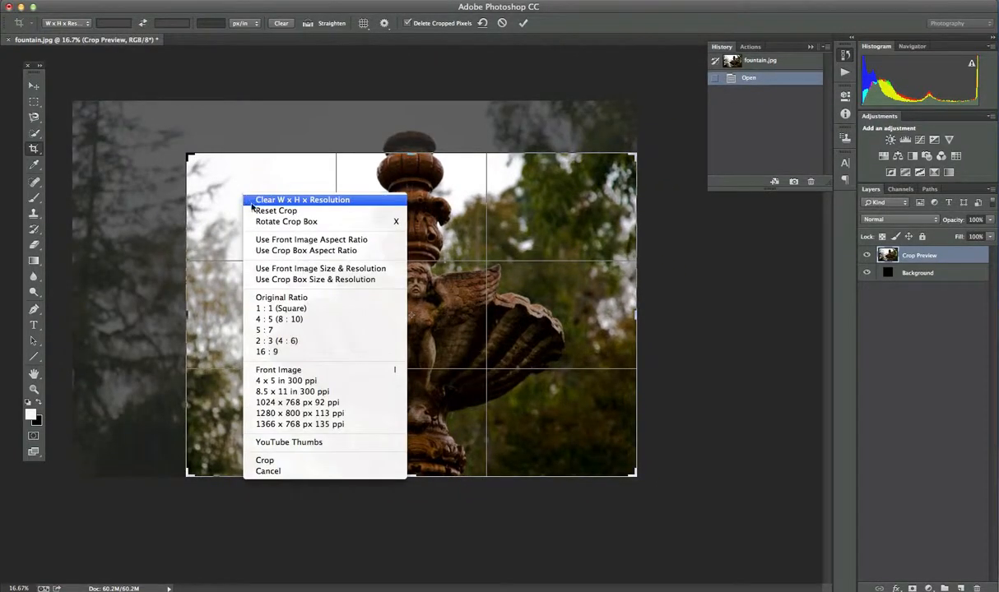
left_click(314, 462)
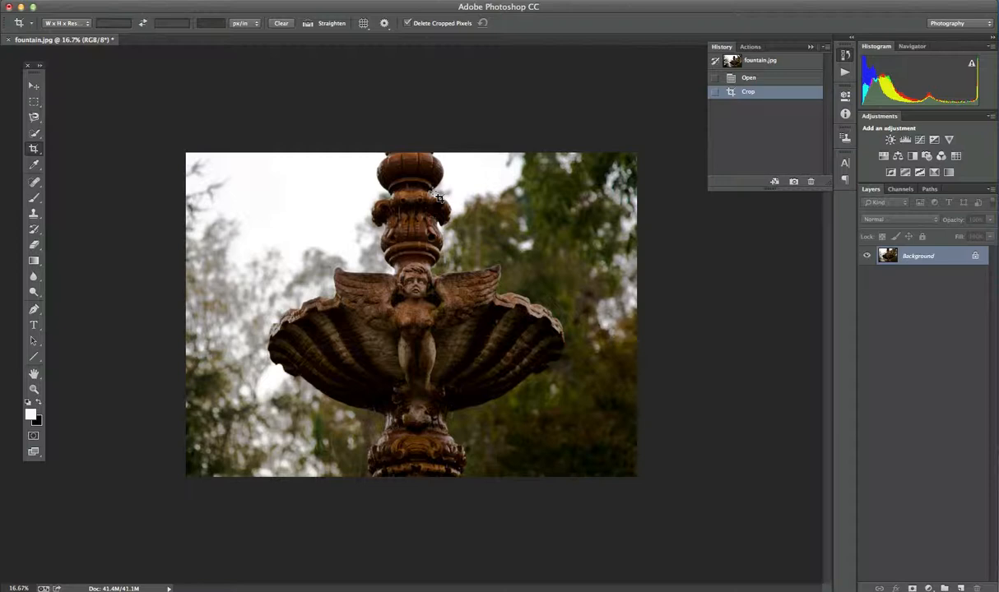
key("ctrl+z")
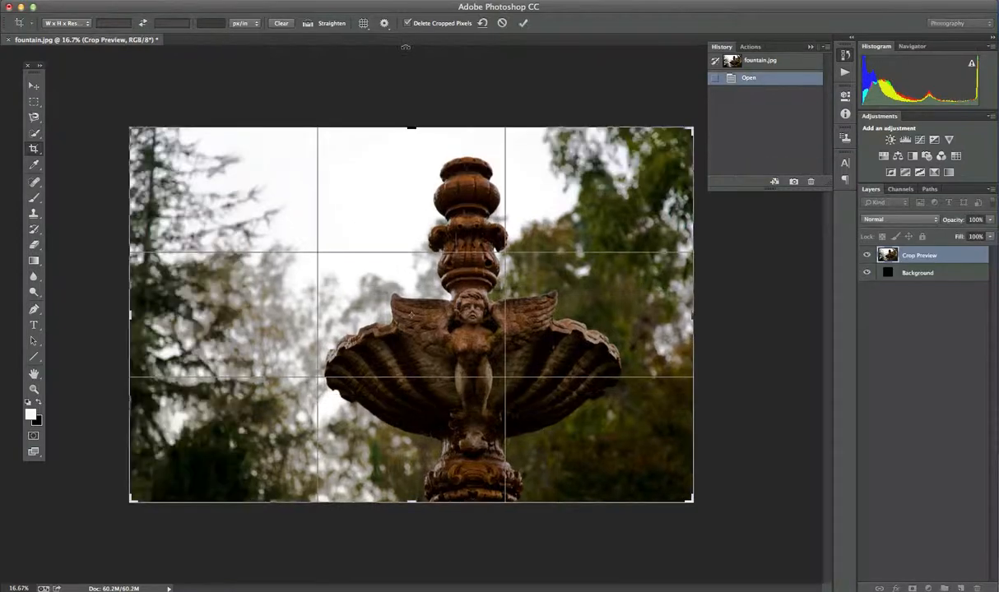
Disable Delete Cropped Pixels and crop the photo around the fountain, with the image repositioned slightly inside the crop box
left_click(407, 23)
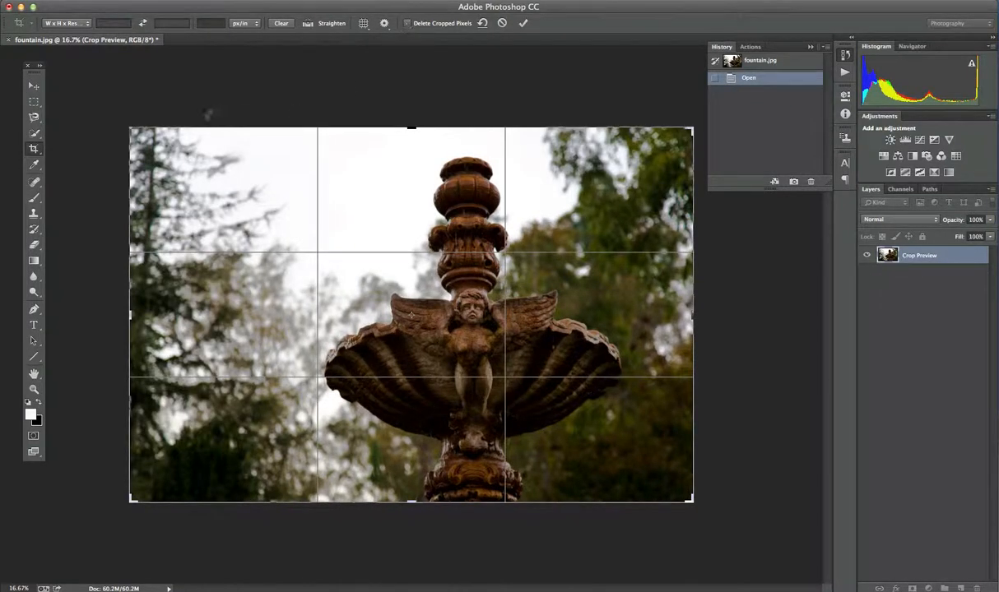
left_click_drag(130, 128, 167, 159)
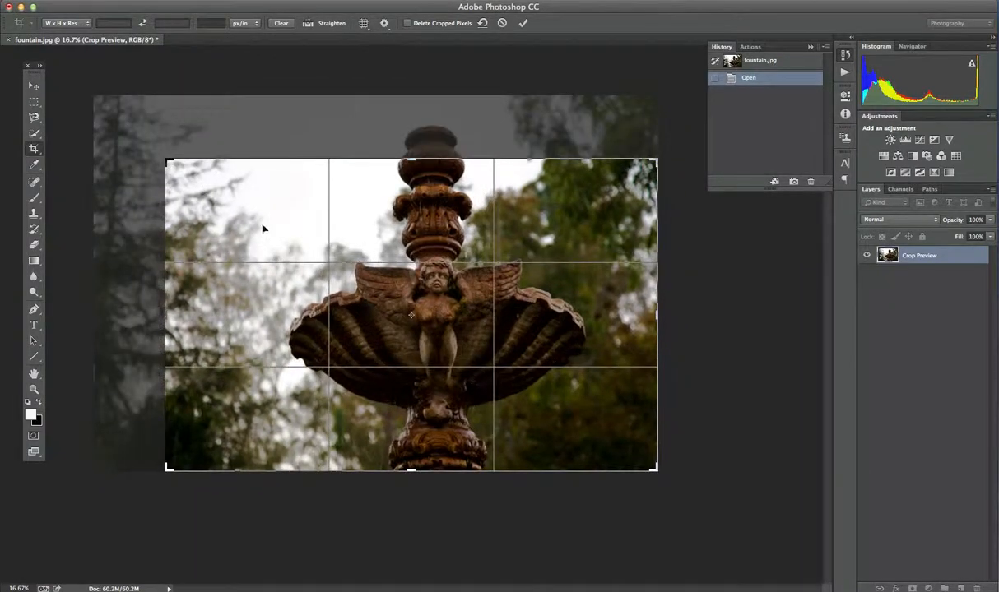
left_click_drag(273, 242, 286, 257)
right_click(283, 255)
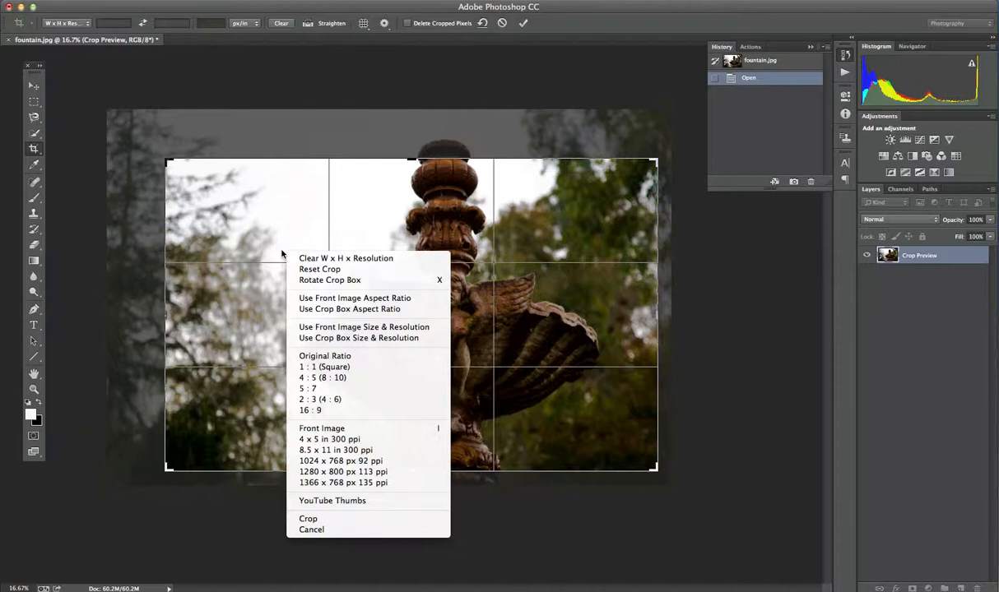
left_click(329, 519)
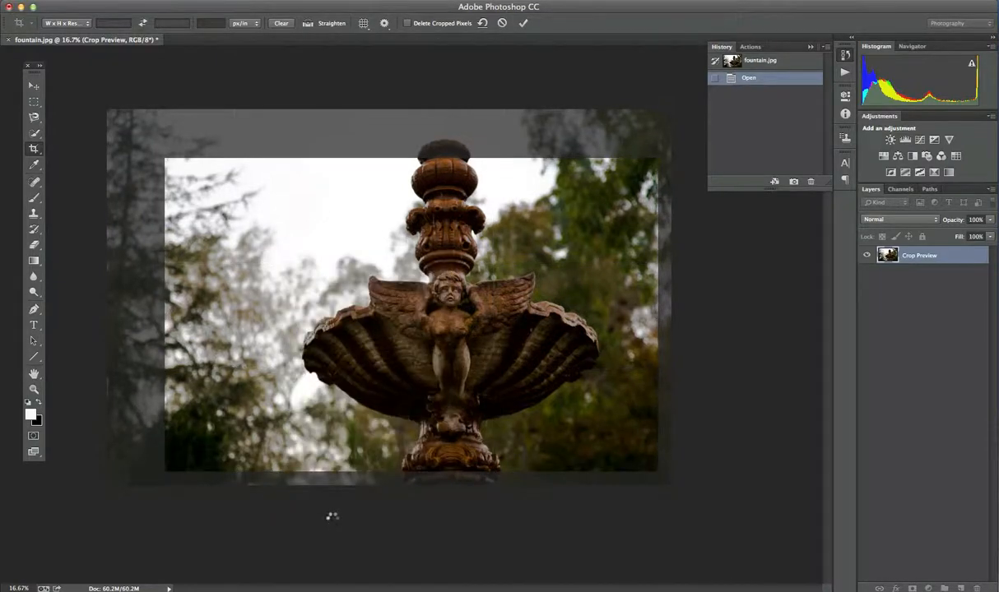
Reopen the crop, readjust the crop box from its left edge and upper-right corner, and apply it
left_click(319, 412)
left_click_drag(161, 317, 197, 311)
left_click_drag(655, 159, 667, 150)
right_click(632, 179)
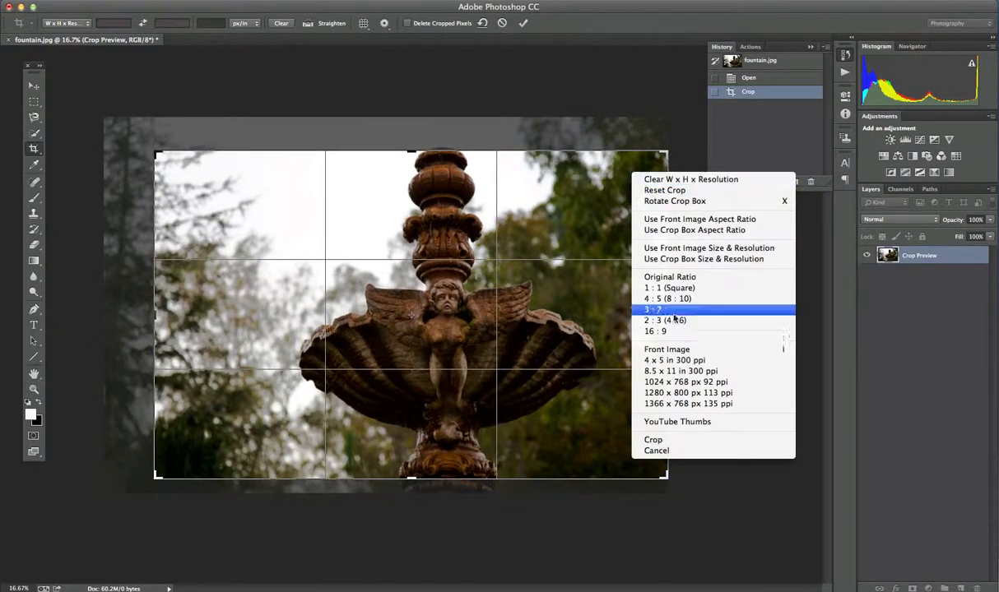
left_click(701, 448)
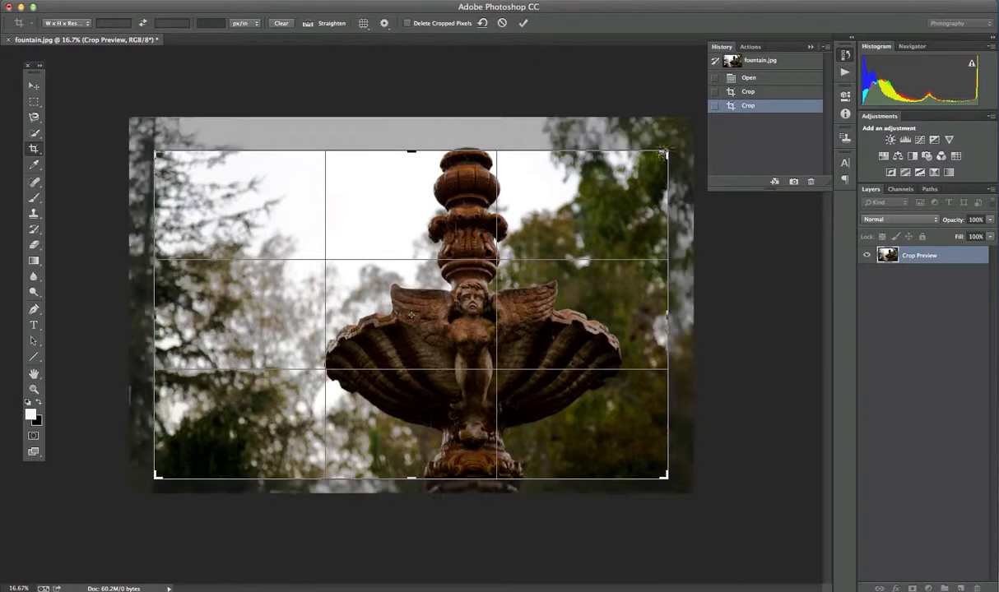
Shrink the crop box from its upper-right corner, reposition the photo inside it, and apply the crop
left_click_drag(668, 150, 640, 154)
left_click_drag(551, 225, 527, 247)
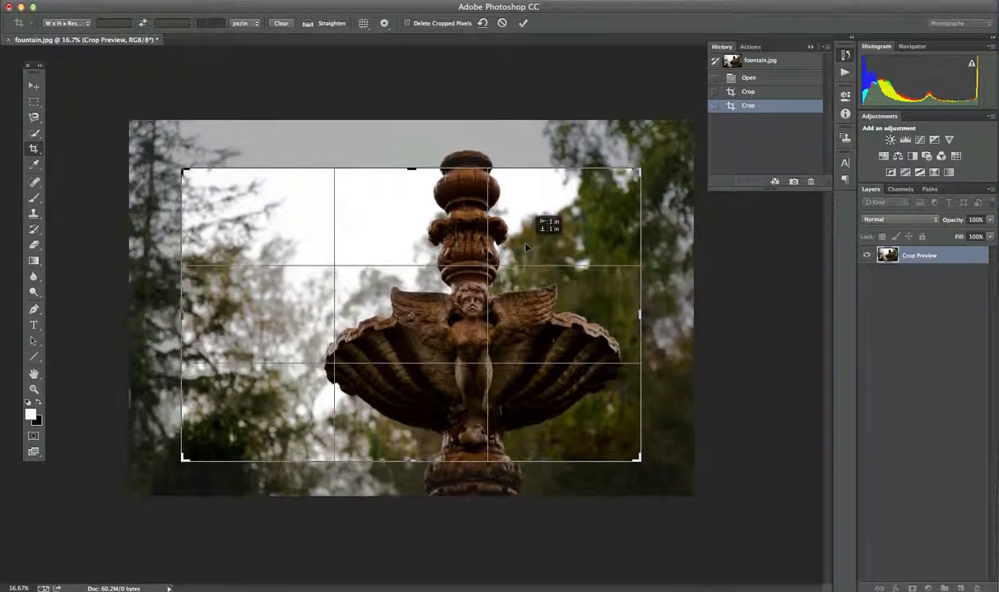
left_click(523, 25)
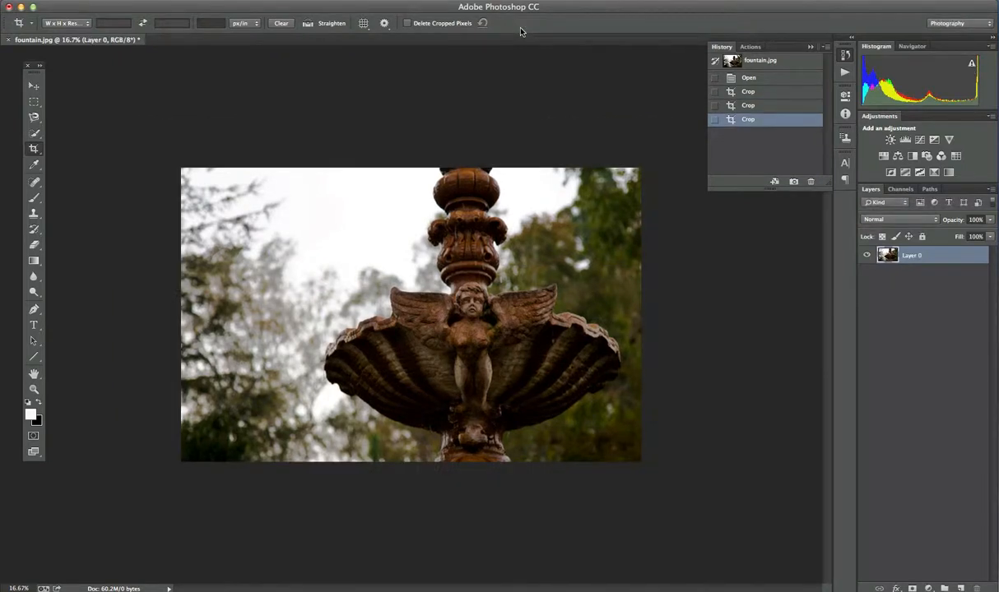
Reactivate the crop box, review the available Crop commands, and commit the same crop area again
left_click(352, 235)
right_click(339, 229)
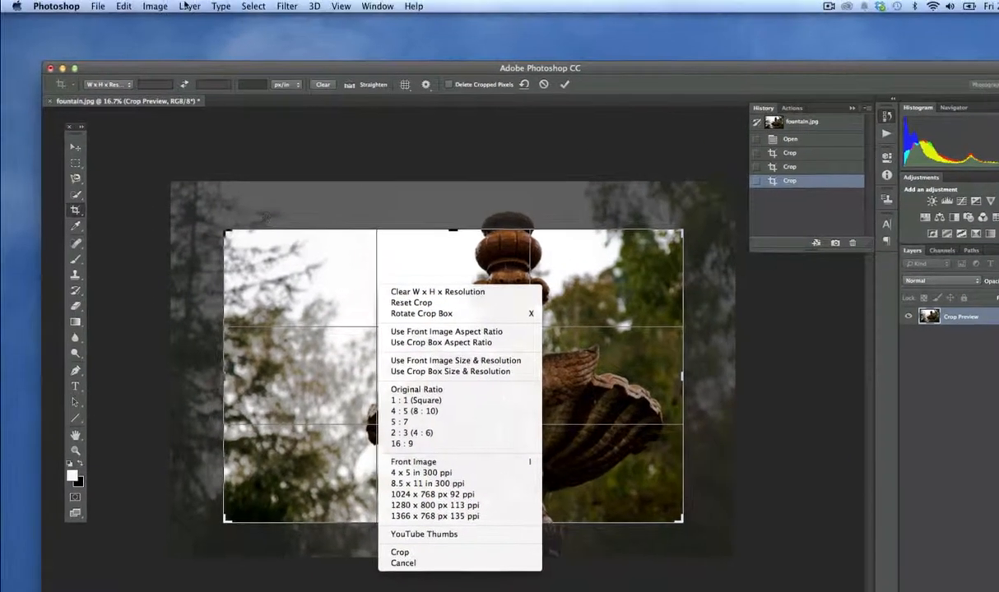
left_click(167, 6)
left_click(165, 6)
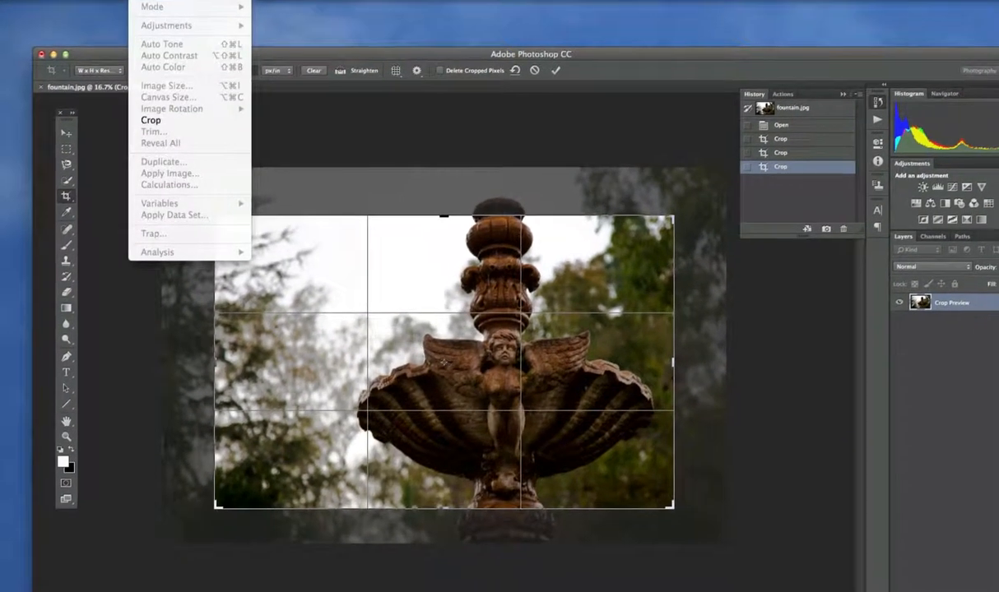
left_click(549, 358)
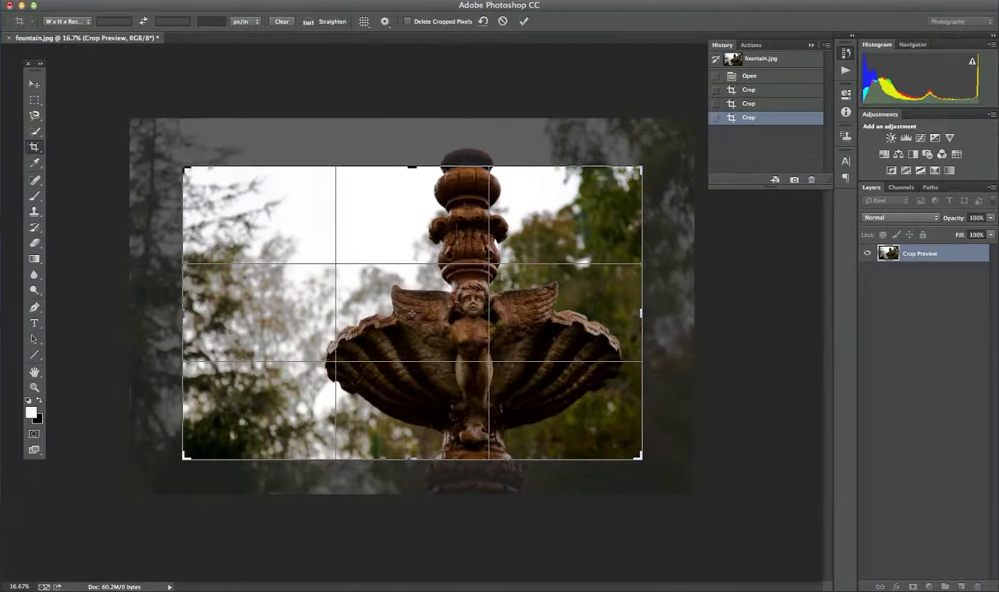
left_click(527, 23)
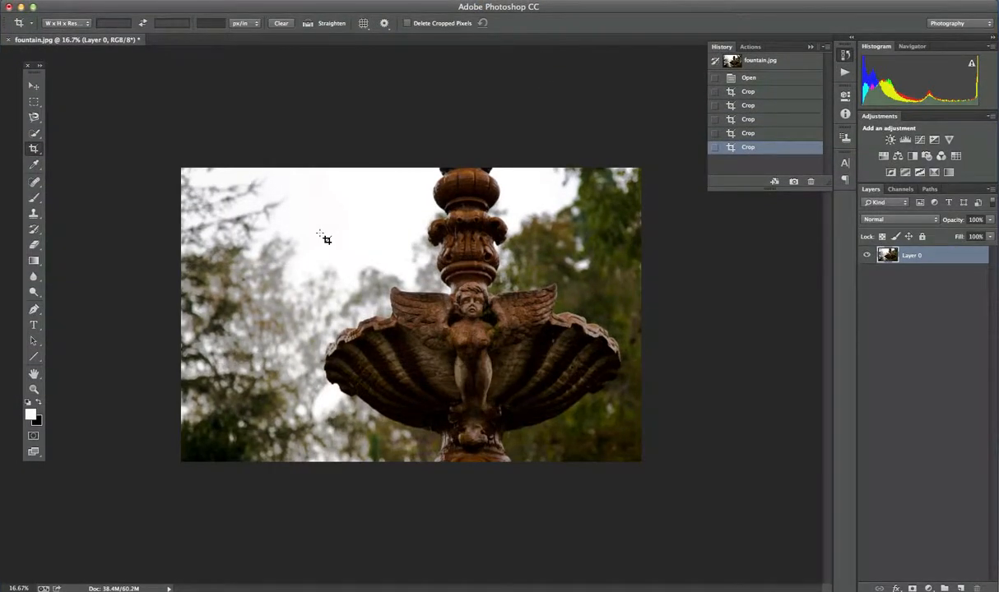
Bring back the hidden image area, enlarge the crop box slightly from its upper-left corner, and apply the crop
left_click(322, 242)
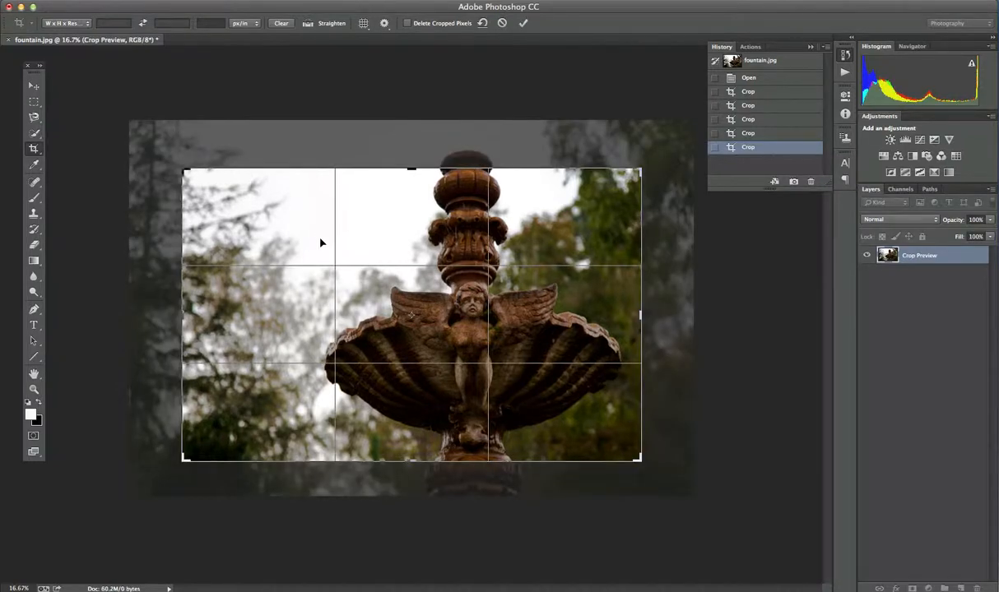
left_click_drag(173, 161, 174, 162)
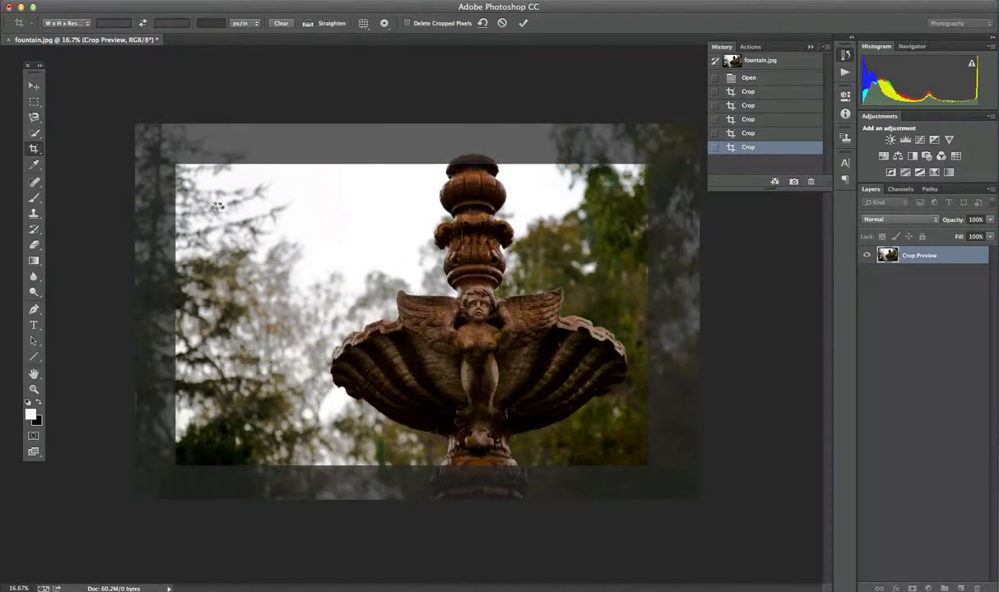
key("Return")
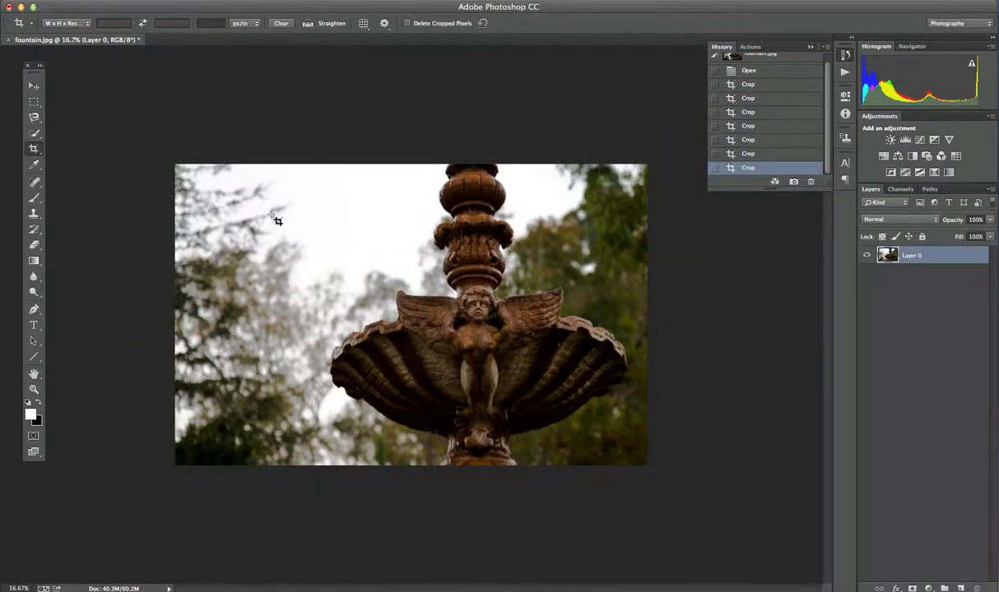
Move the photo layer down within the cropped canvas with the Move tool so the fountain's top fits
left_click(34, 86)
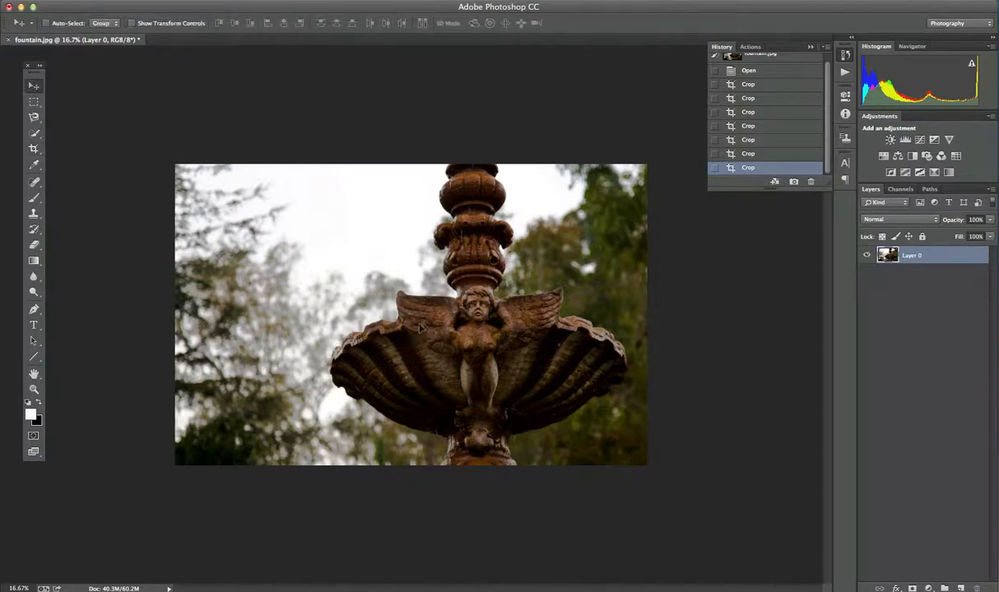
left_click_drag(409, 316, 405, 340)
Straighten the photo with the Crop tool along the fountain's central vertical axis and apply the crop
left_click(34, 150)
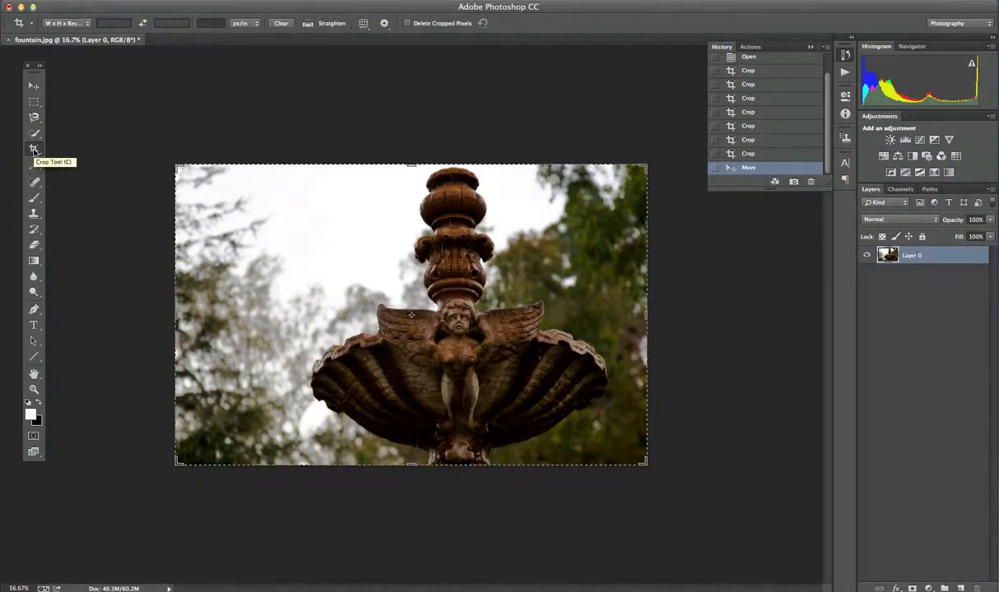
left_click(315, 25)
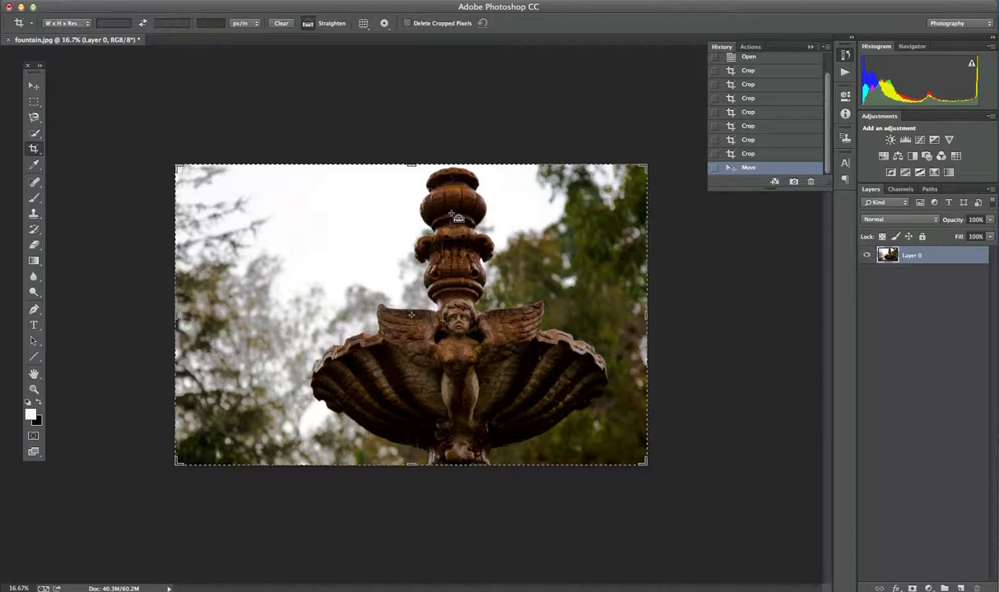
left_click_drag(451, 214, 438, 409)
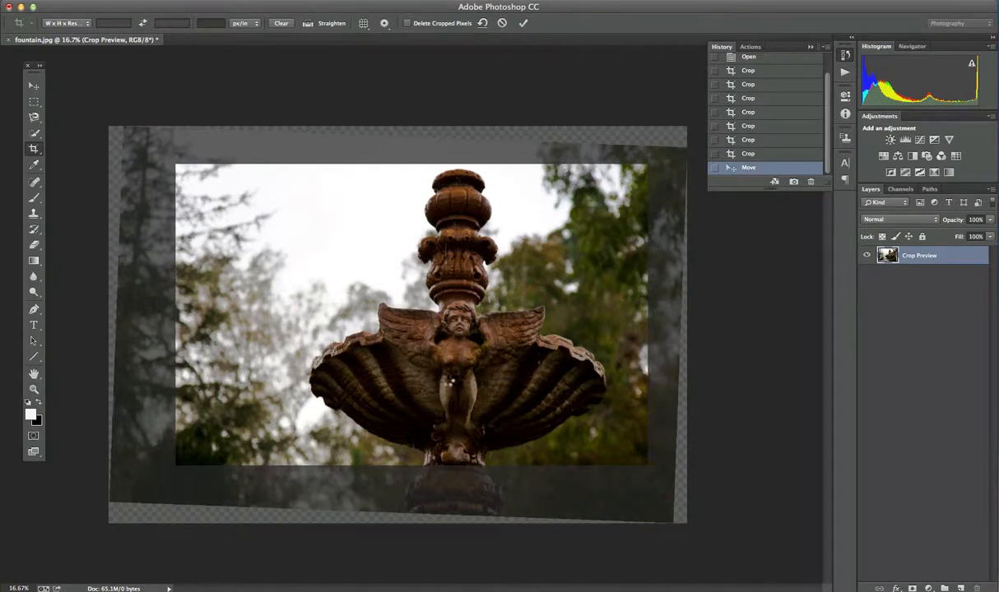
key("Return")
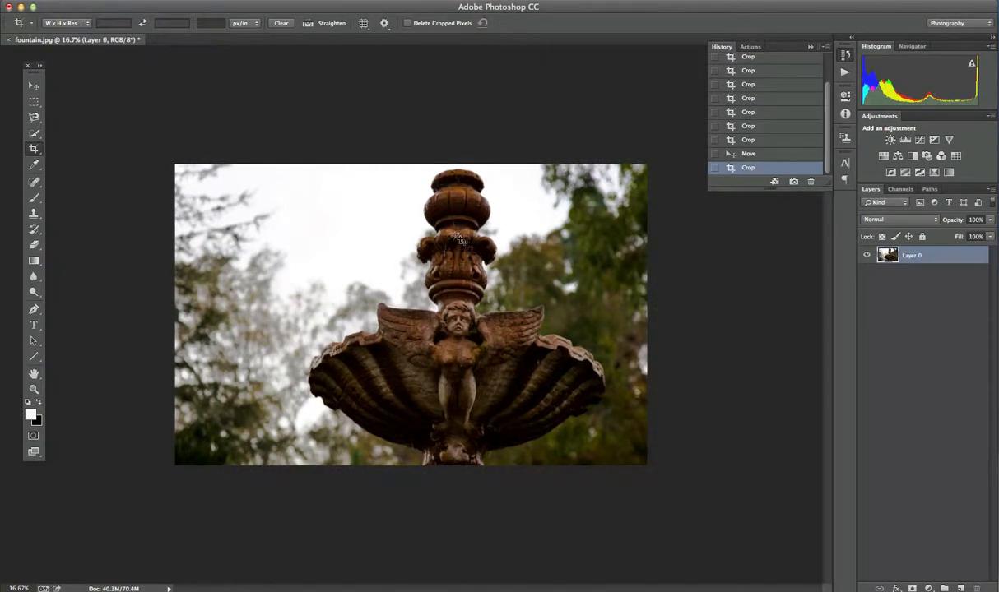
left_click_drag(460, 220, 434, 380)
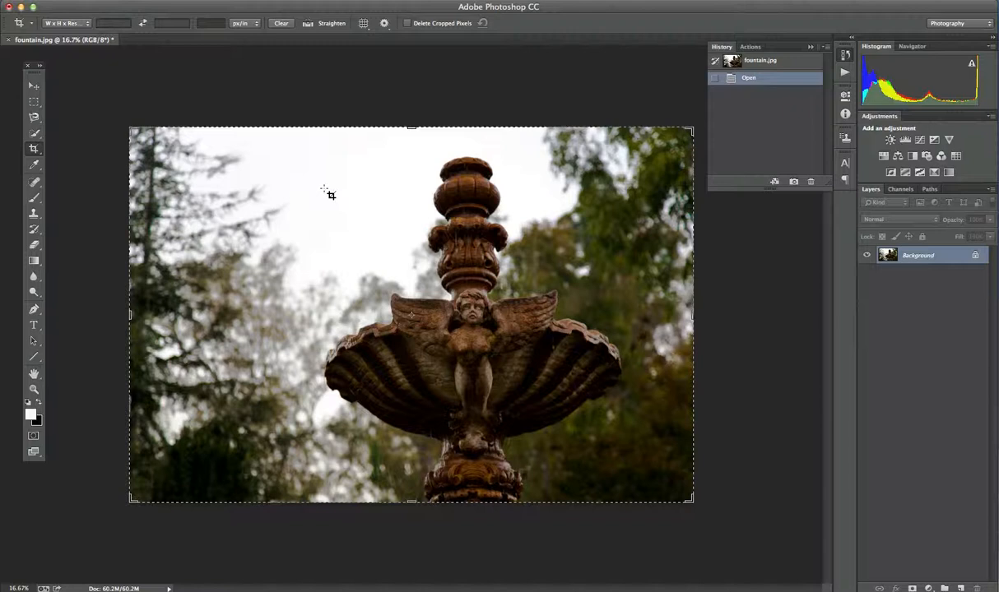
Constrain the crop to a 3:2 ratio by switching to the Ratio option and entering a width of 3
left_click(74, 23)
left_click(54, 15)
left_click(115, 23)
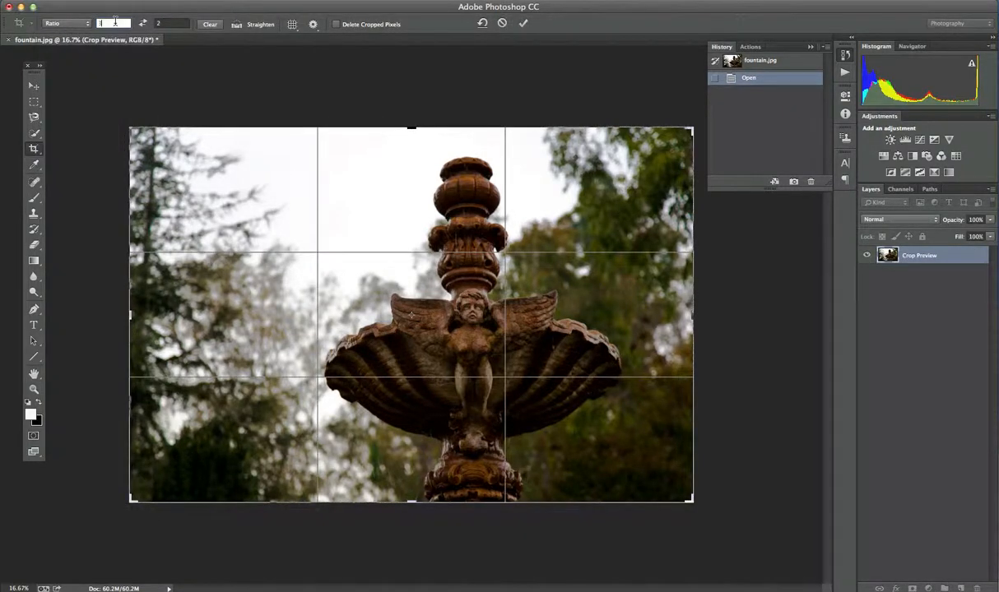
type("3")
key("Tab")
left_click(76, 24)
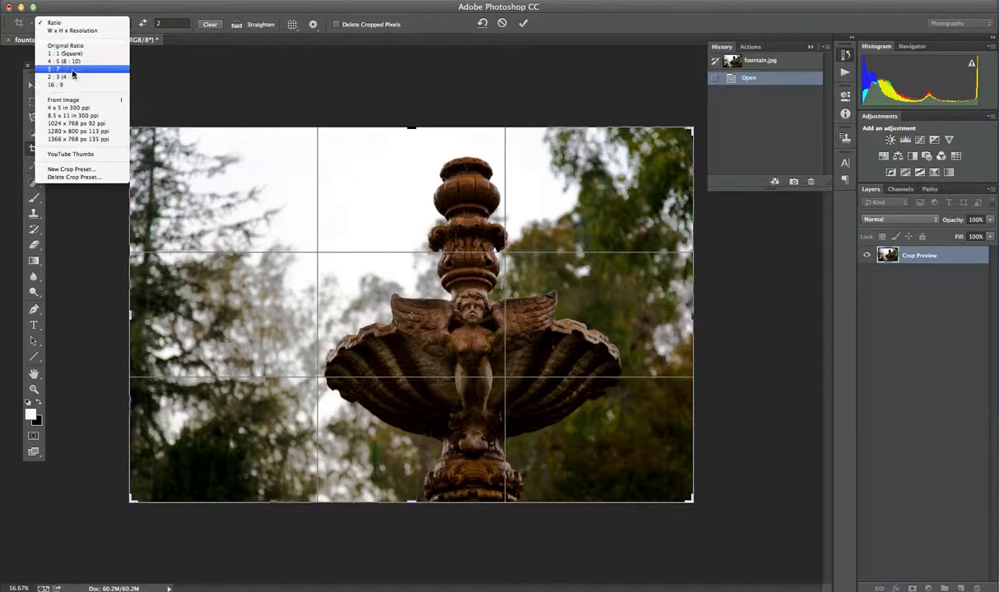
left_click(75, 27)
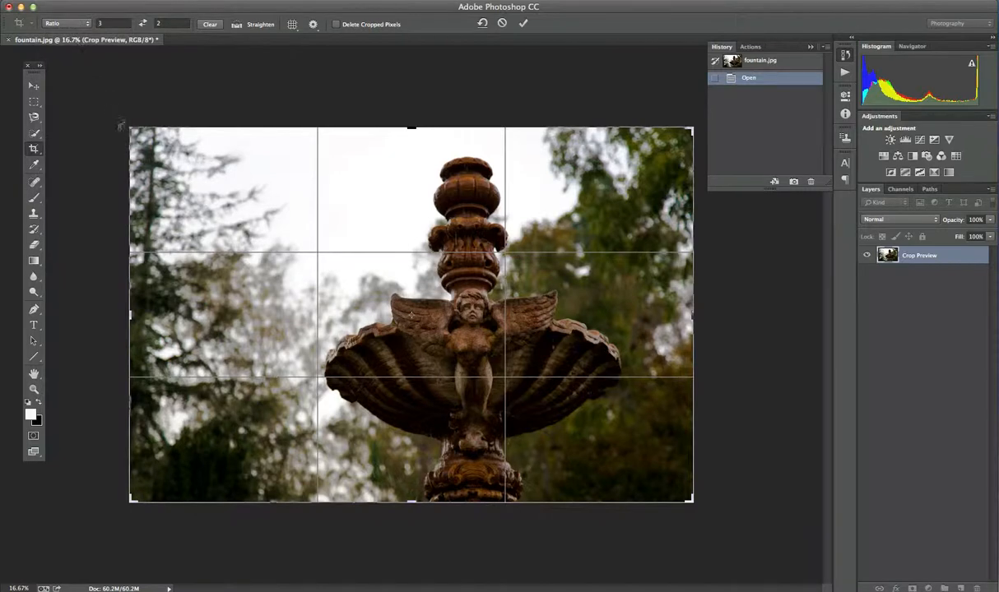
Shrink the 3:2 crop box from its upper-left corner and reposition the fountain photo inside it
left_click_drag(129, 129, 153, 155)
left_click_drag(200, 181, 212, 198)
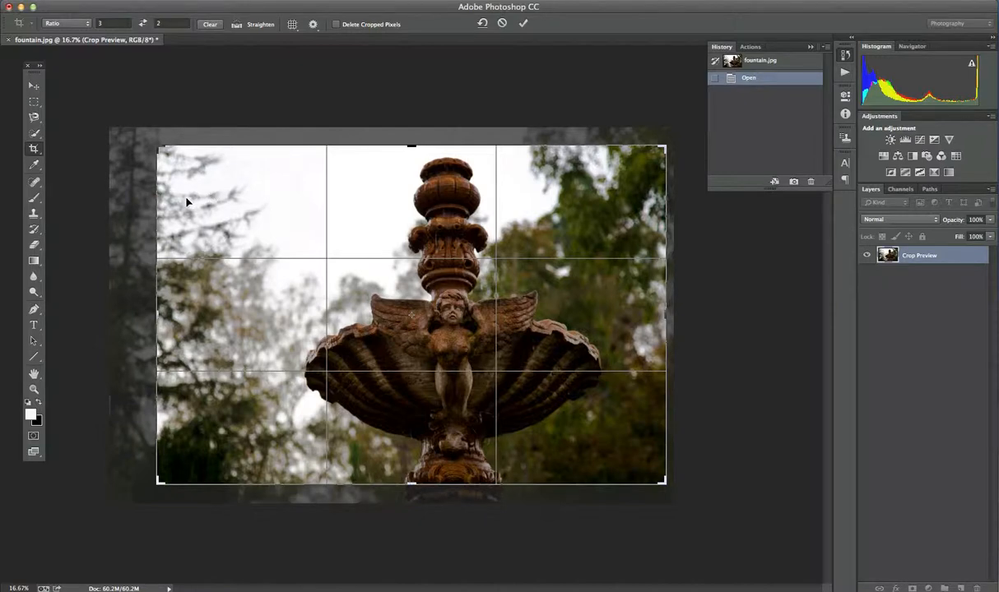
Swap the crop ratio to portrait 2:3 and back to landscape 3:2, and tighten the crop box around the fountain's bowl
left_click(145, 23)
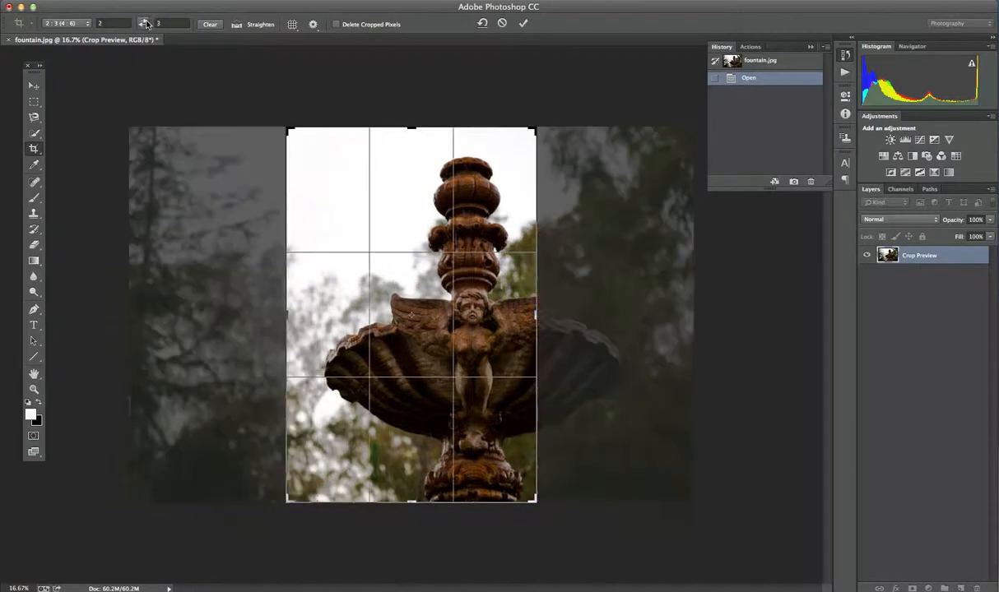
left_click(144, 23)
left_click(145, 23)
left_click_drag(272, 126, 236, 181)
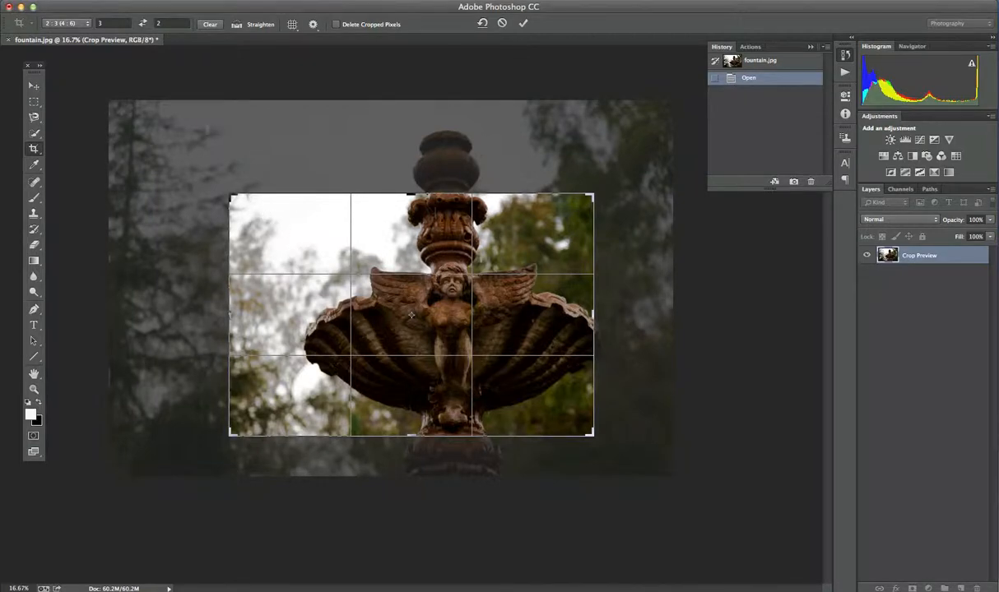
Switch the crop constraint from the 2:3 ratio preset to W x H x Resolution and review the available presets
left_click(67, 23)
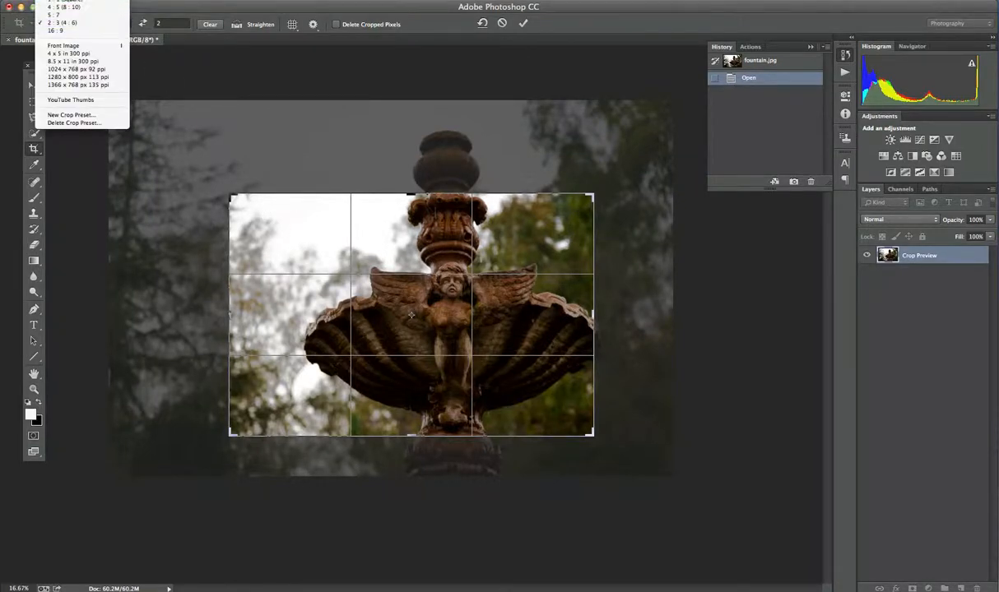
left_click(67, 1)
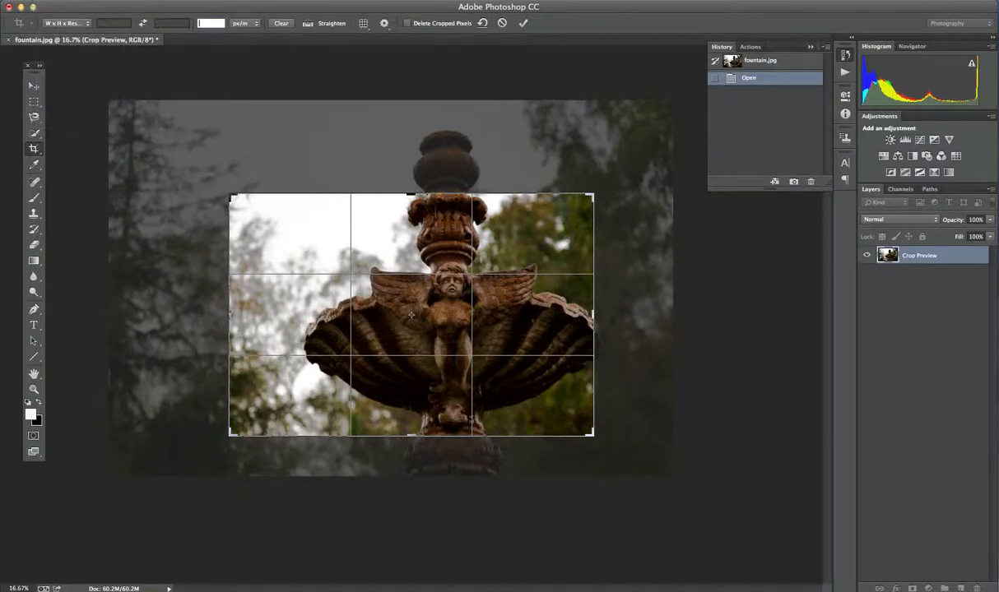
left_click(82, 23)
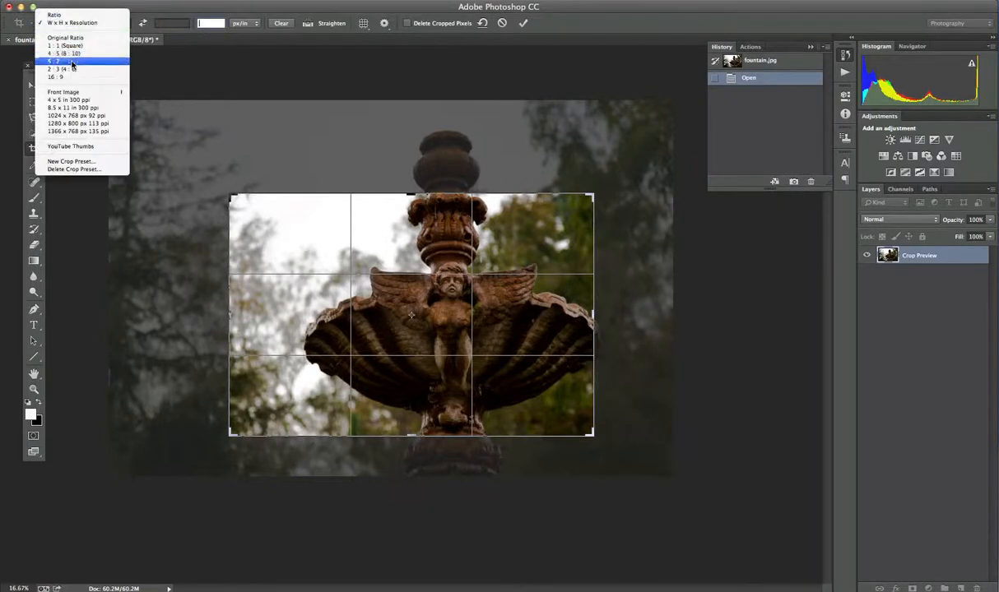
left_click(137, 15)
Set the crop size to 24 in by 7 in at 72 px/in and enlarge the crop box around the fountain's bowl
left_click(118, 23)
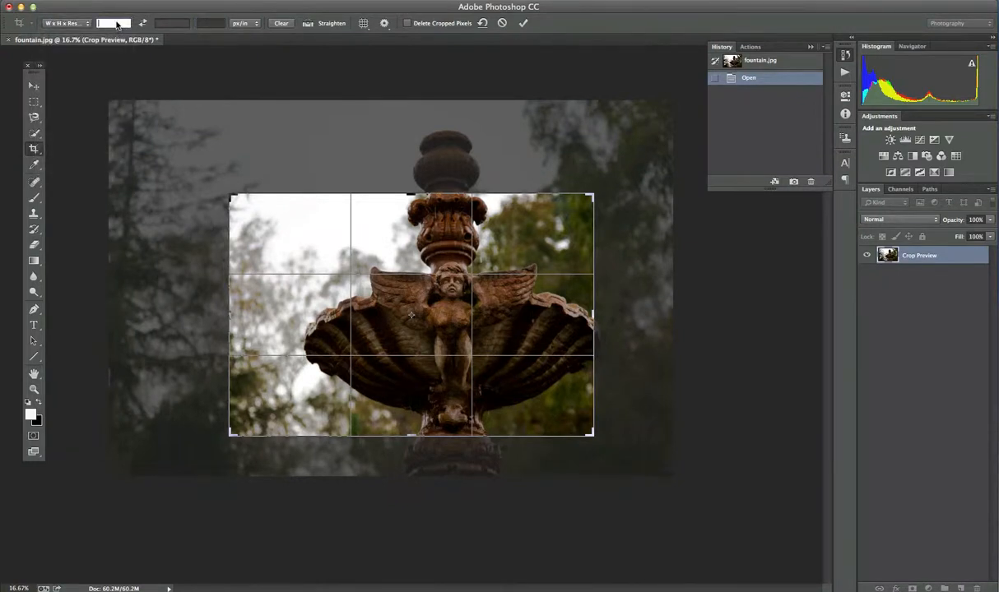
type("24")
key("Tab")
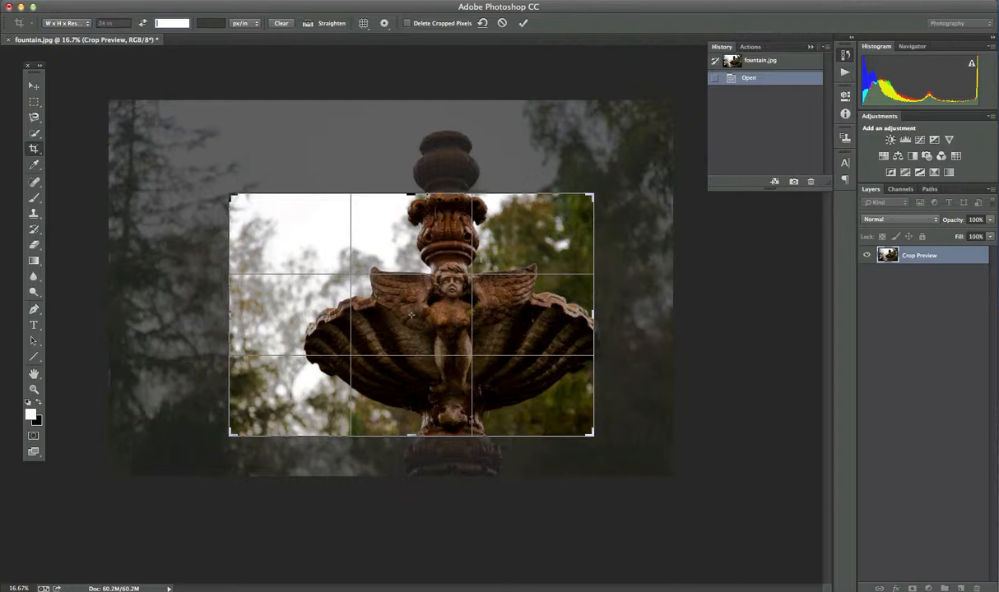
type("7")
key("Tab")
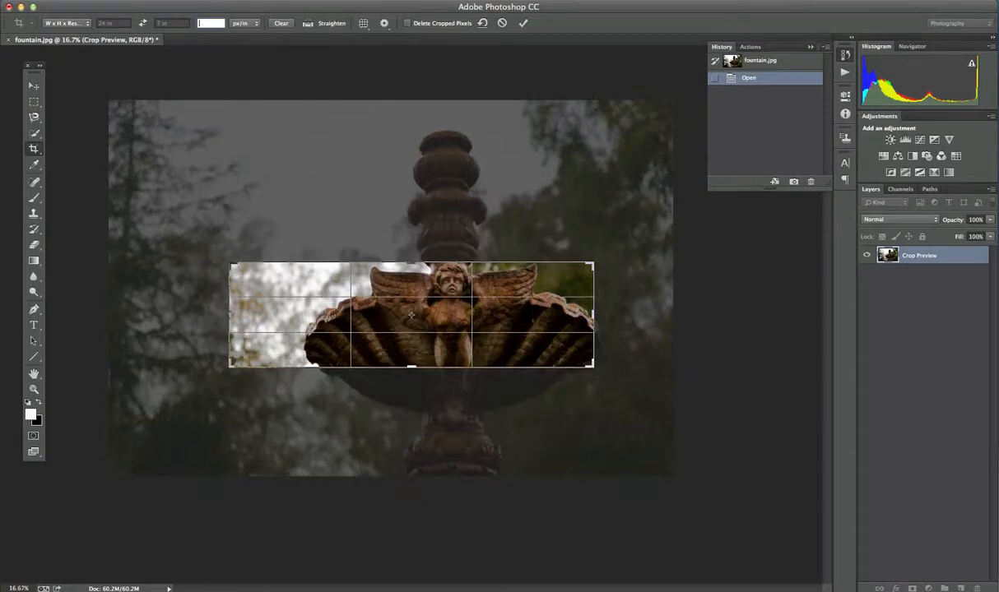
type("72")
key("Tab")
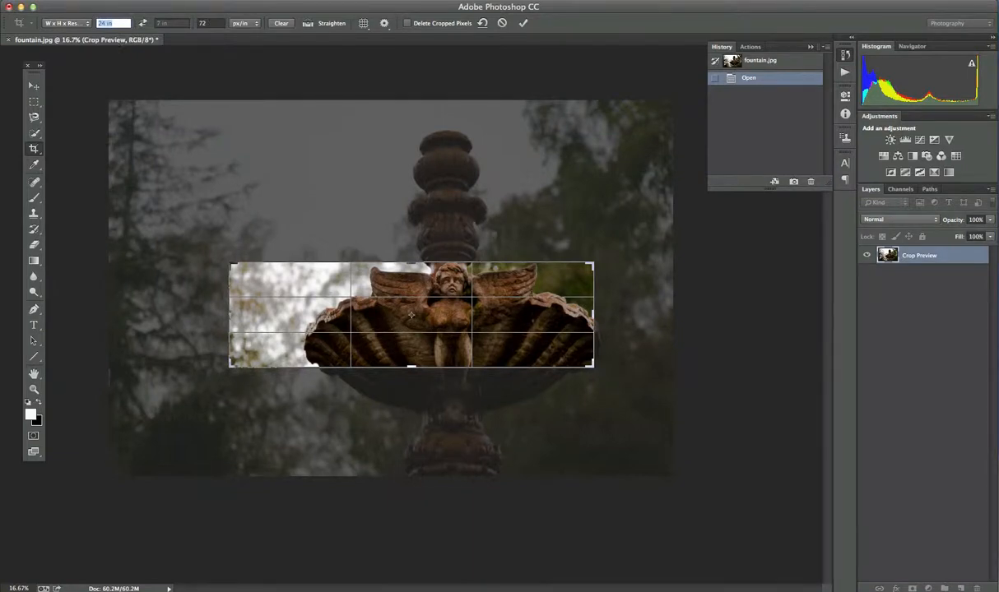
left_click_drag(590, 264, 592, 230)
left_click_drag(603, 216, 604, 218)
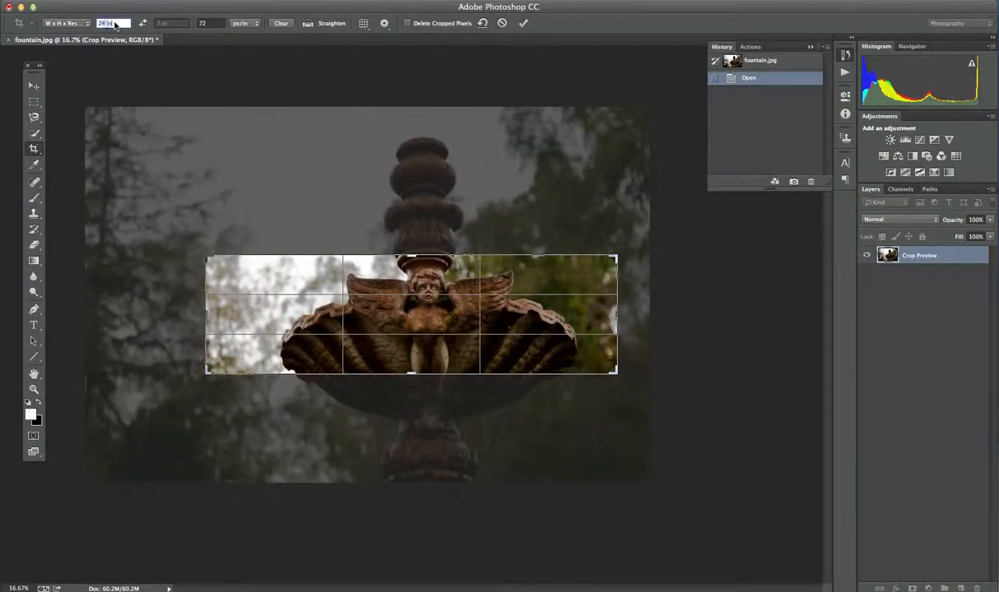
Change the crop size units to pixels, entering a width of 24 px and a height of 7 px
type("24")
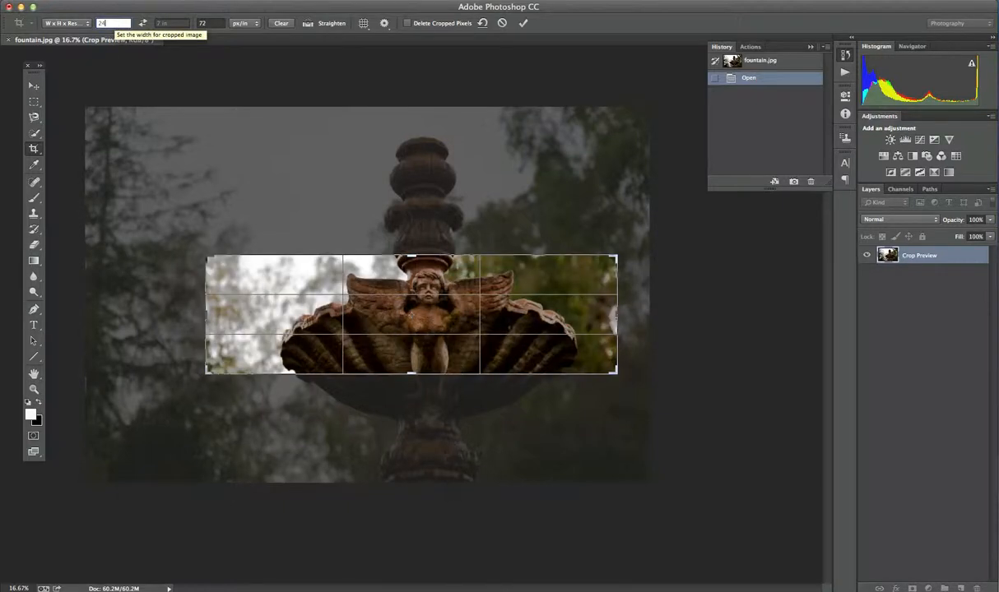
type(" px")
key("Tab")
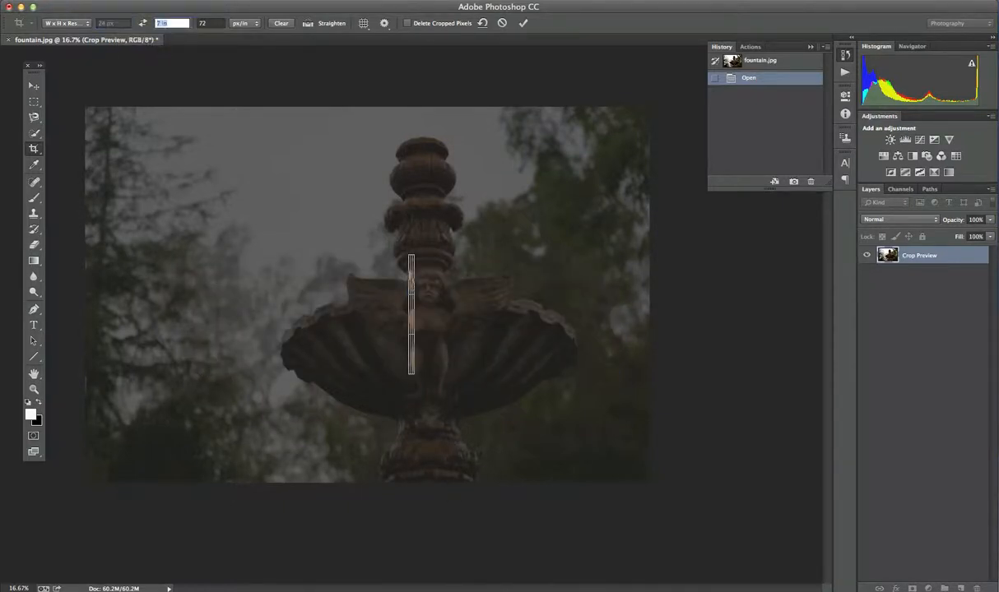
type("7 px")
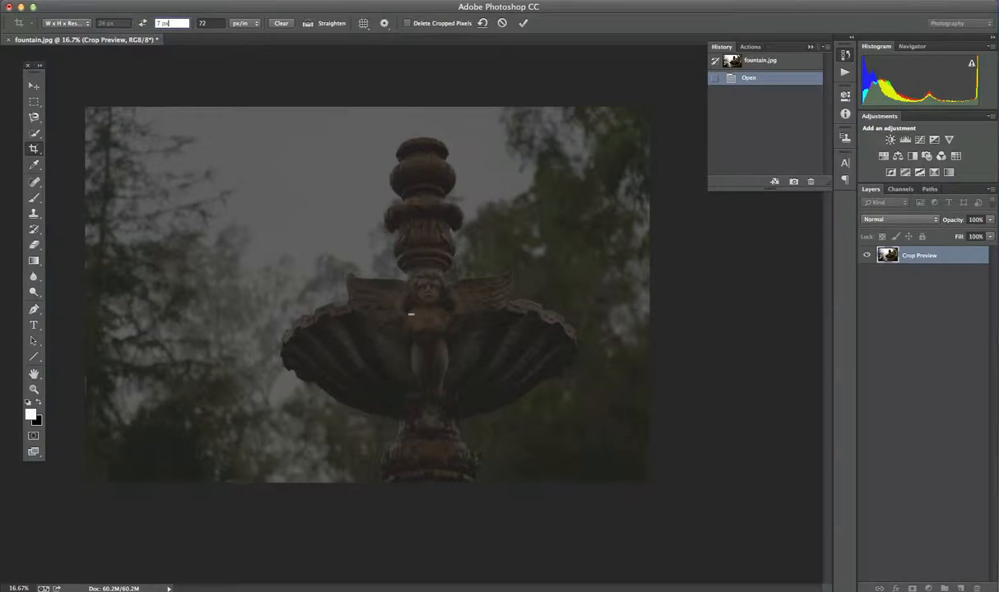
key("Tab")
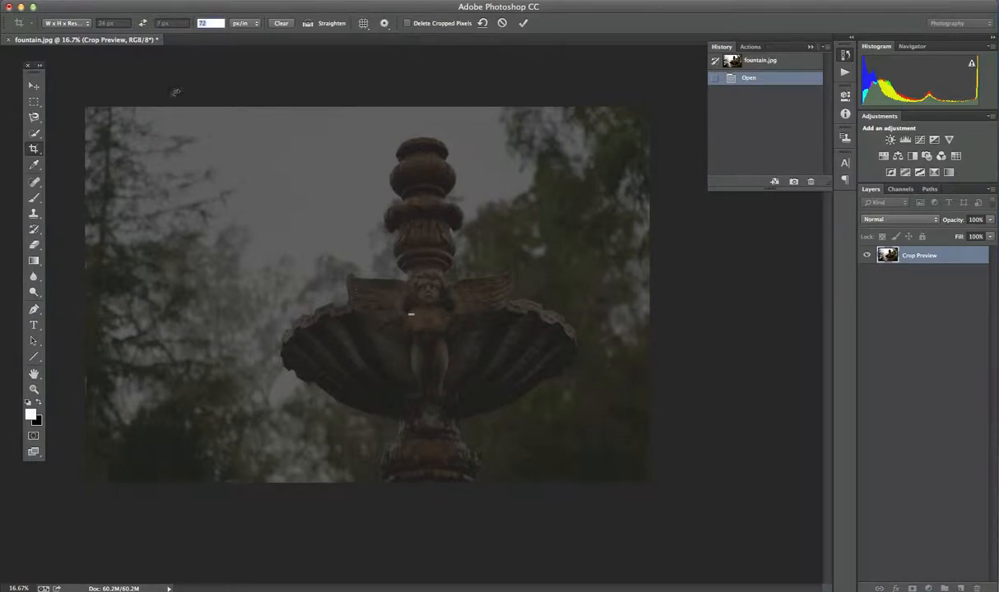
Resize the unconstrained crop box around the fountain, adopt the crop box's own aspect ratio, and shrink the box proportionally
left_click_drag(167, 88, 191, 176)
left_click_drag(247, 212, 274, 249)
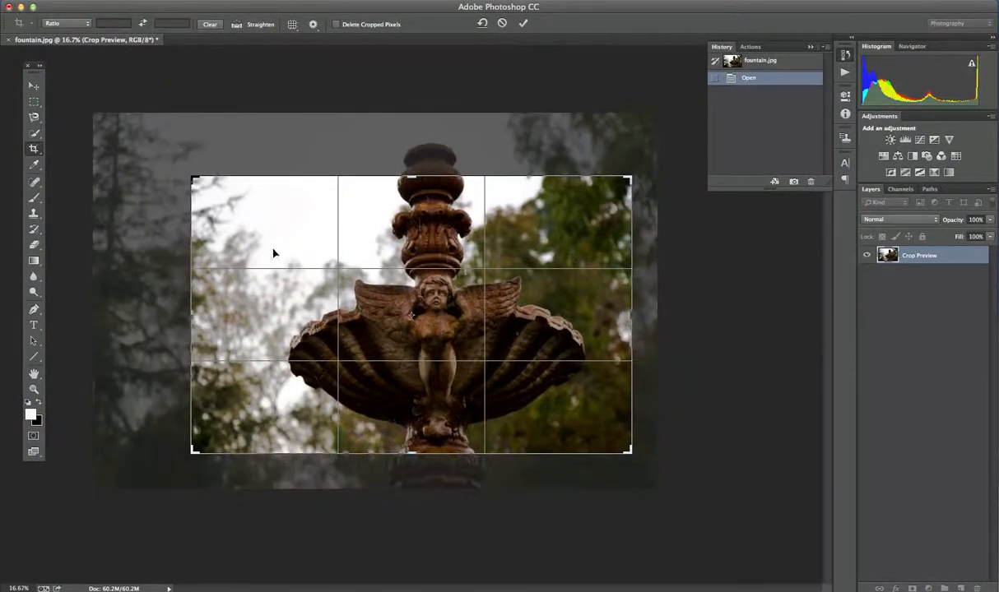
left_click_drag(193, 178, 189, 175)
right_click(237, 201)
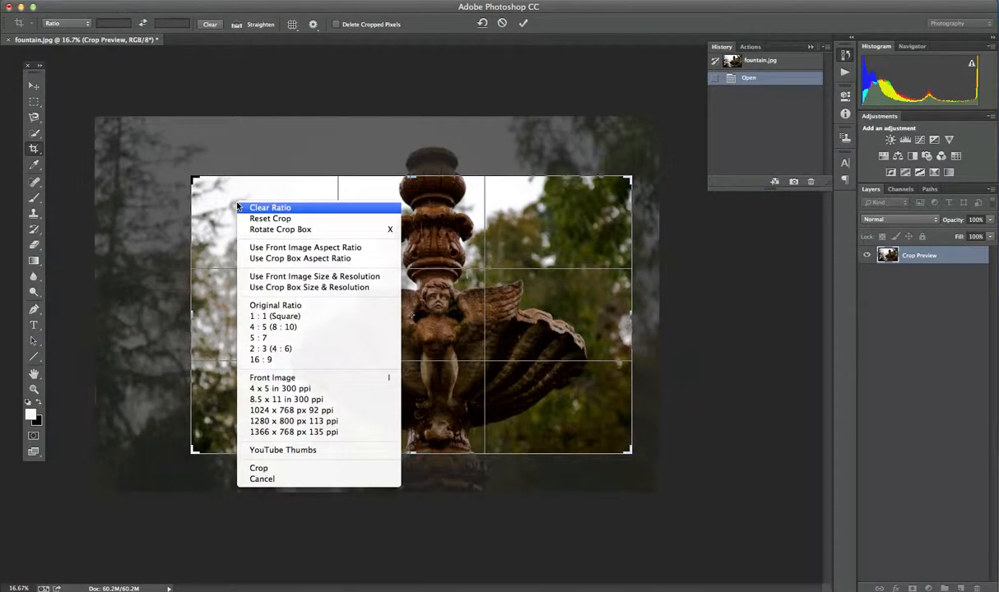
left_click(260, 260)
left_click_drag(192, 177, 213, 190)
Reset the crop and shrink the crop box from its upper-left corner around the fountain's bowl
right_click(244, 236)
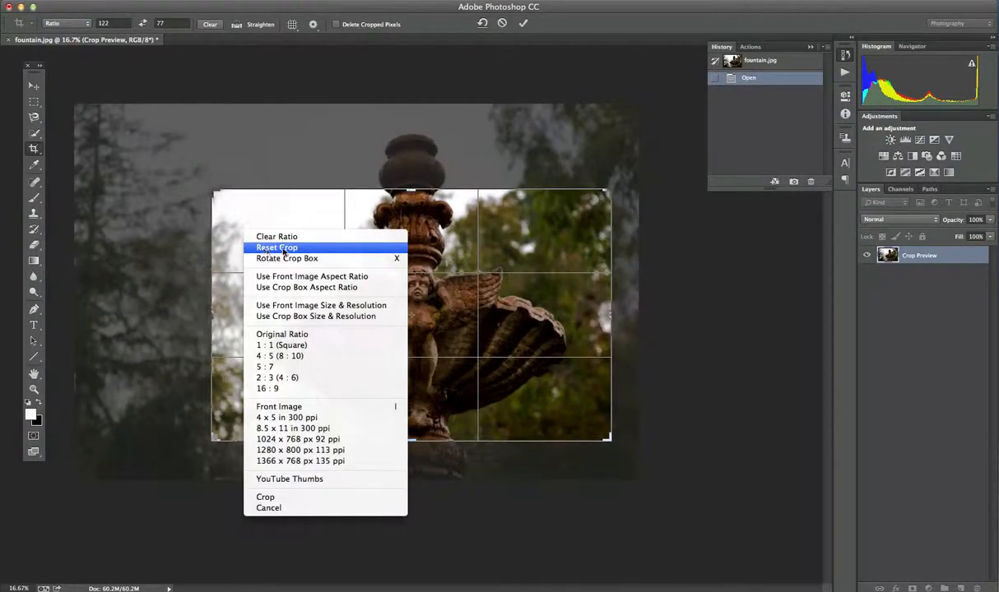
left_click(281, 249)
left_click_drag(130, 125, 253, 234)
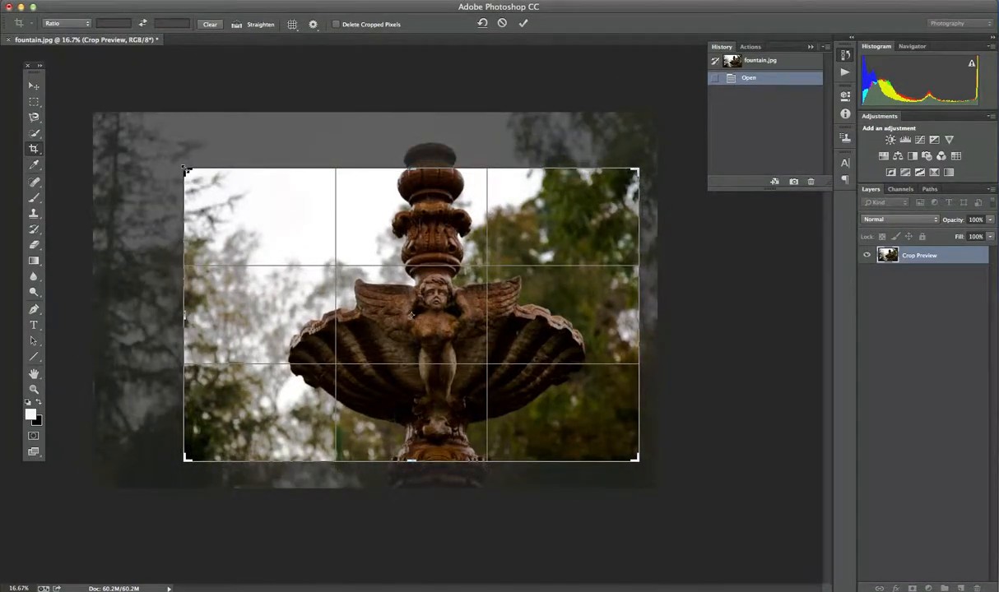
left_click_drag(187, 170, 224, 195)
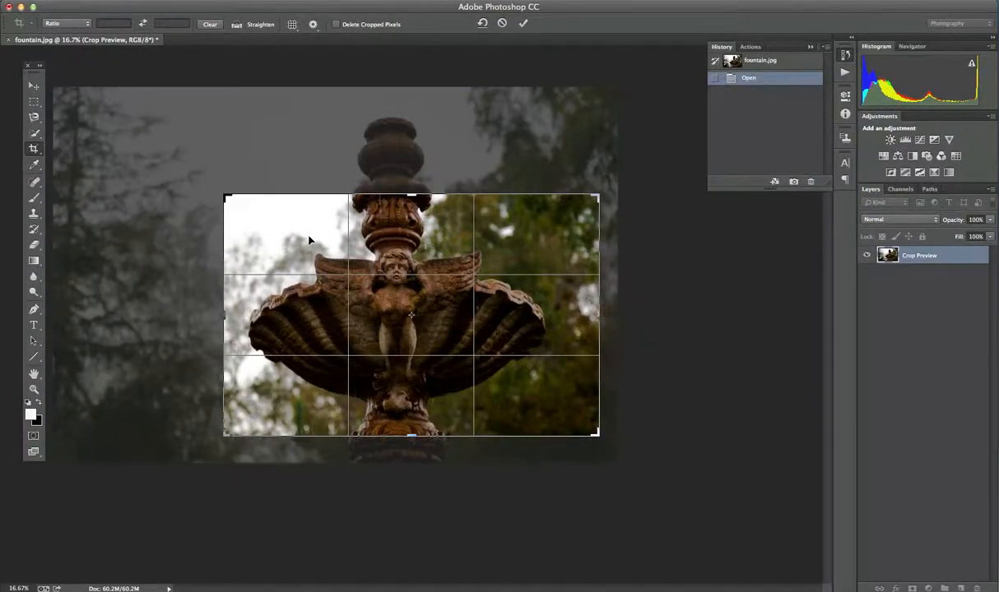
Constrain the crop to the front image's aspect ratio and enlarge the crop box from its upper-left corner
right_click(310, 240)
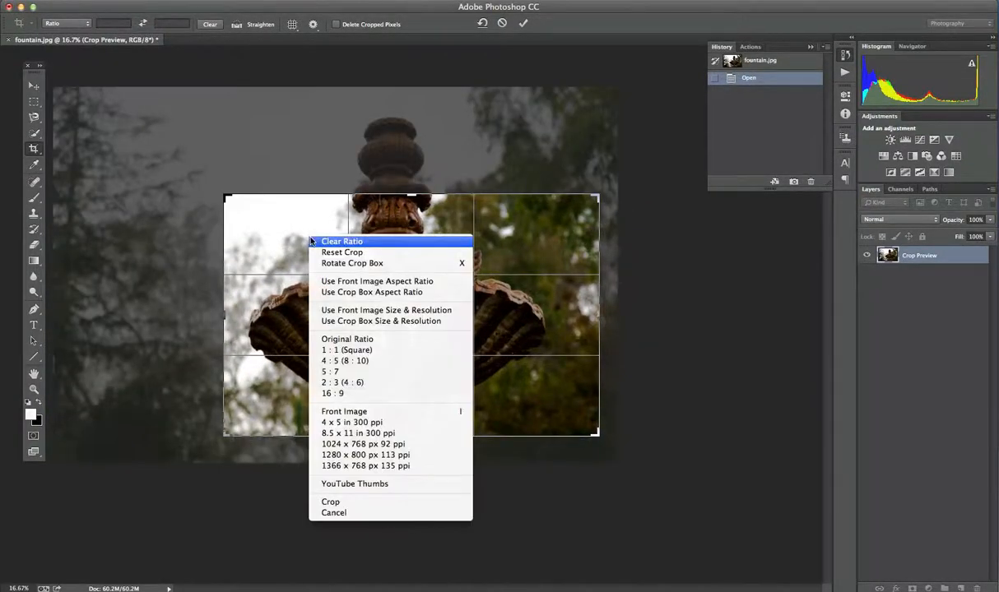
left_click(329, 282)
left_click_drag(225, 192, 190, 170)
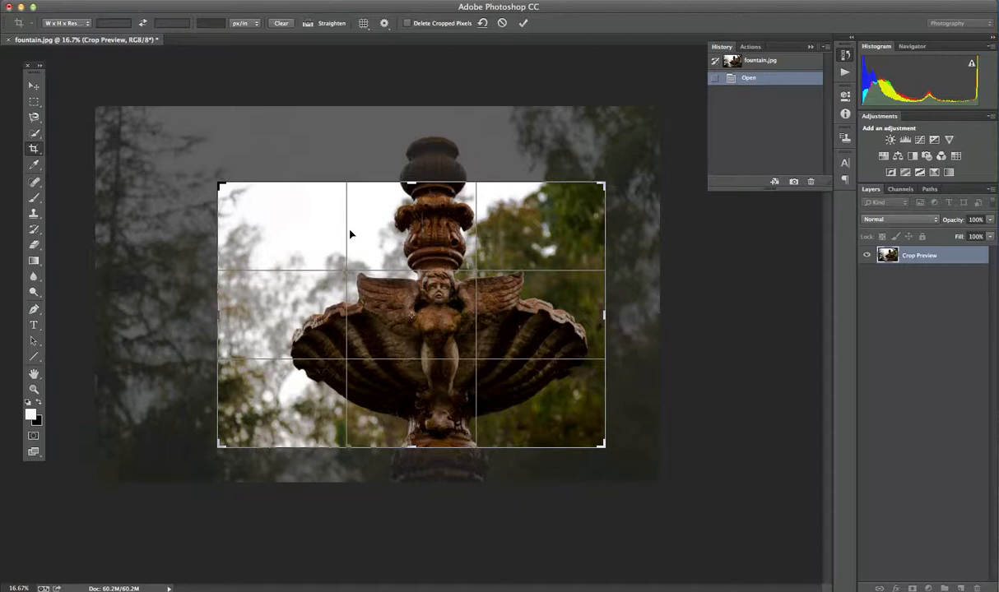
Adjust the crop box around the fountain symmetrically by its upper-left corner, widening it at the sides and trimming its top and bottom edges
mouse_move(218, 183)
left_mouse_down()
mouse_move(264, 221)
mouse_move(207, 201)
mouse_move(205, 188)
mouse_move(226, 175)
mouse_move(219, 157)
mouse_move(192, 179)
mouse_move(219, 193)
mouse_move(225, 183)
left_mouse_up()
mouse_move(224, 313)
left_mouse_down()
mouse_move(207, 313)
mouse_move(241, 314)
mouse_move(209, 315)
left_mouse_up()
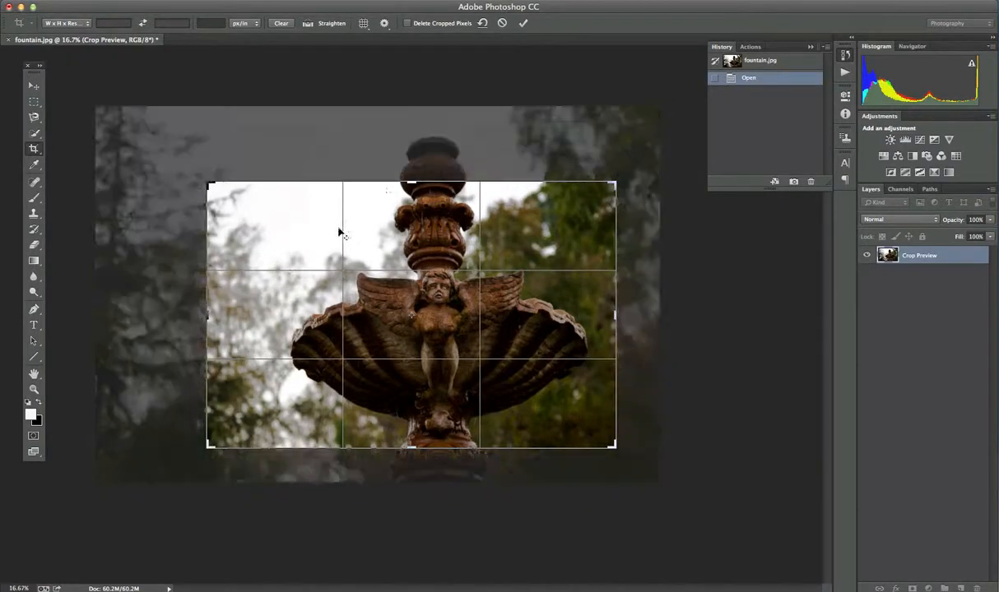
mouse_move(411, 183)
left_mouse_down()
mouse_move(413, 163)
mouse_move(410, 187)
left_mouse_up()
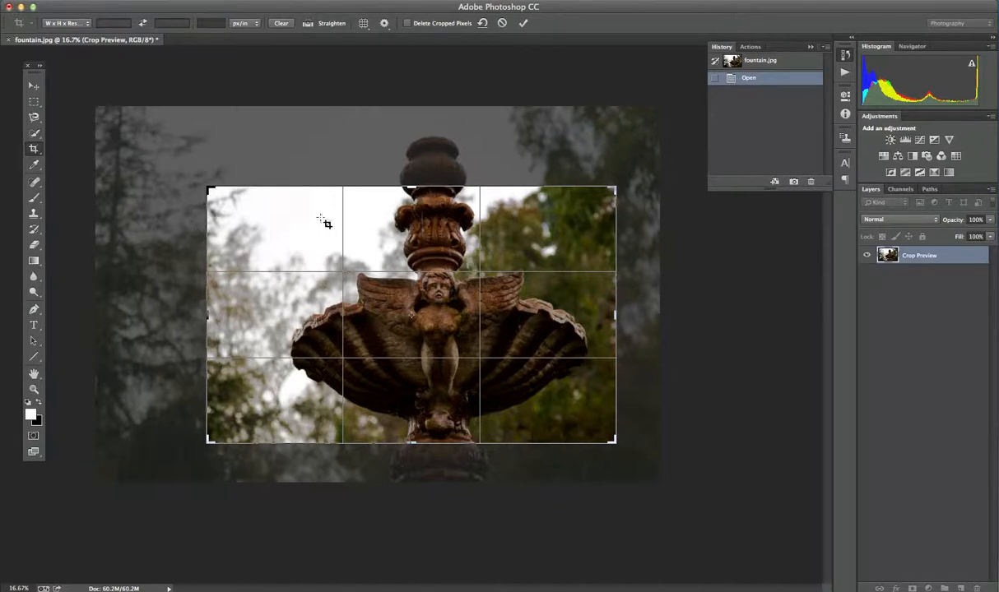
Redraw the crop box over the fountain's bowl, first as a square and then as a rectangle, and enlarge the rectangle
left_click_drag(261, 222, 493, 433)
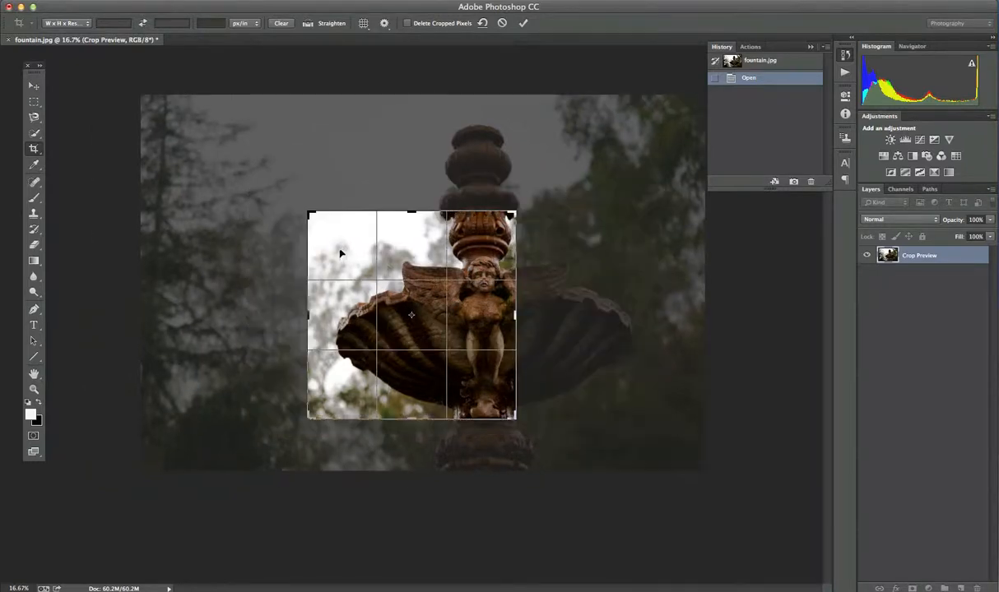
left_click_drag(333, 245, 505, 341)
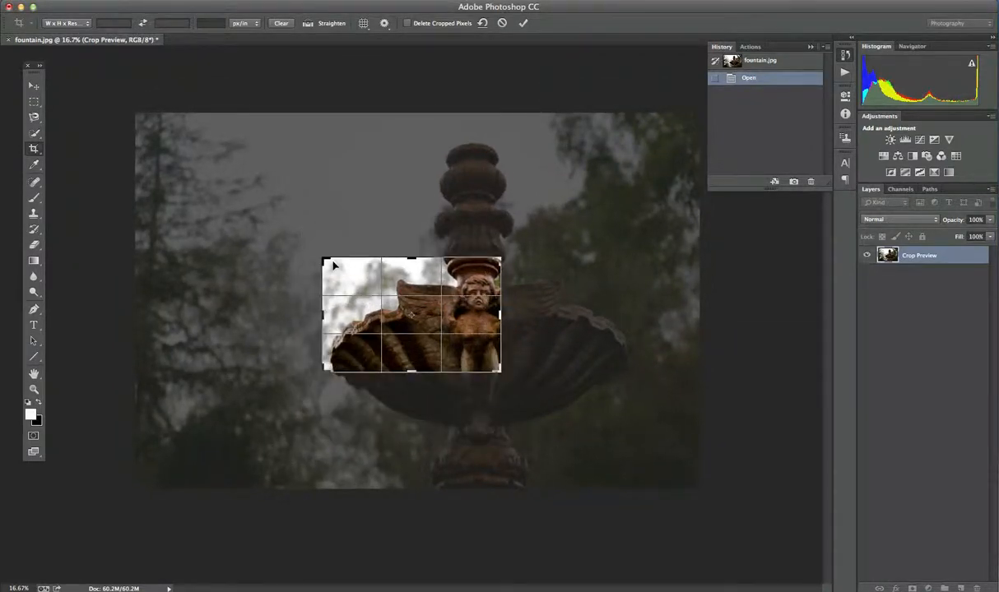
left_click_drag(323, 263, 282, 233)
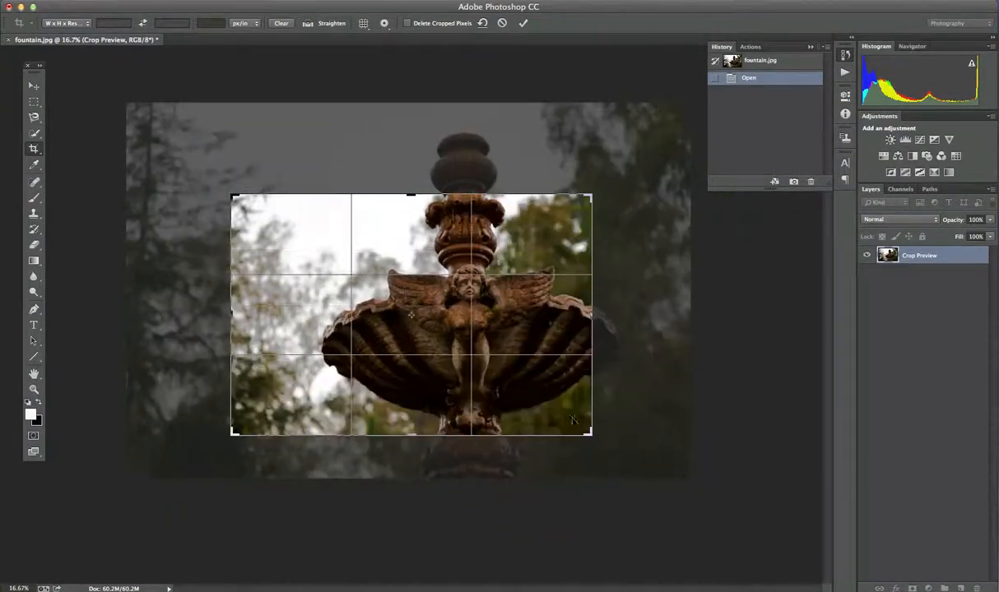
Cycle through the crop guide overlays and change from Rule of Thirds to the Diagonal overlay
left_click(363, 24)
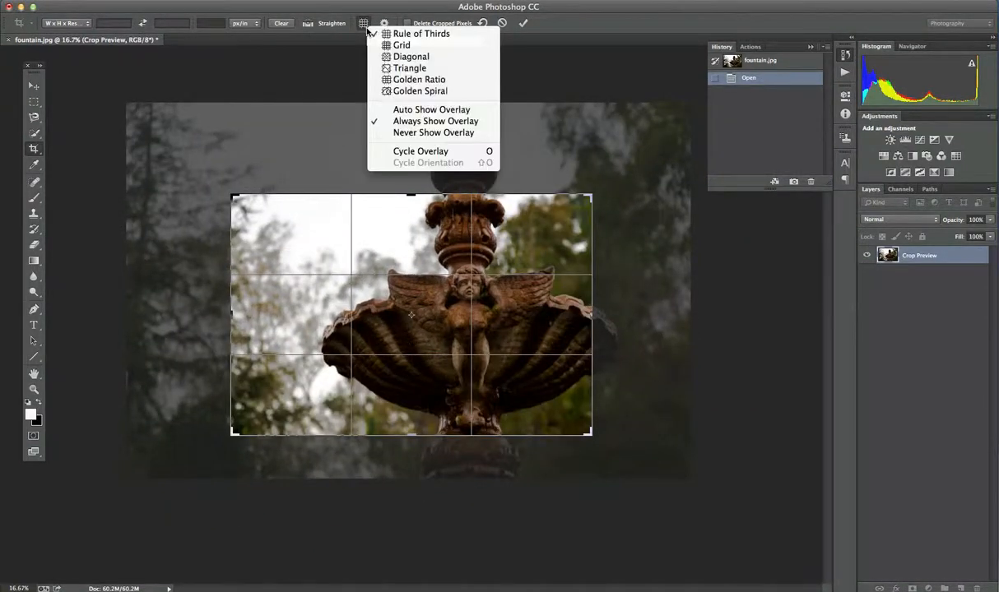
left_click(384, 93)
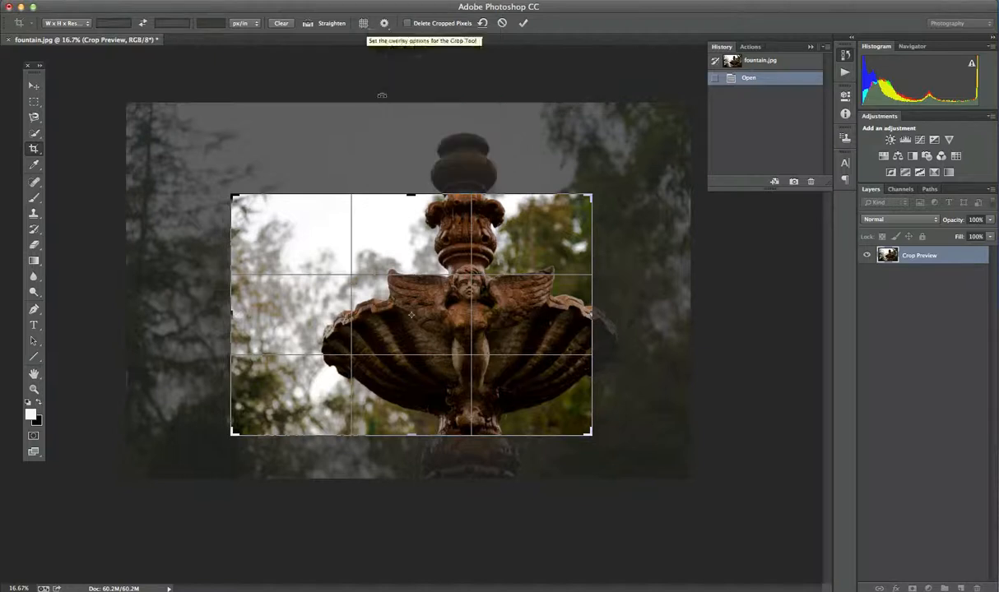
key("o")
key("o")
key("o")
key("o")
key("o")
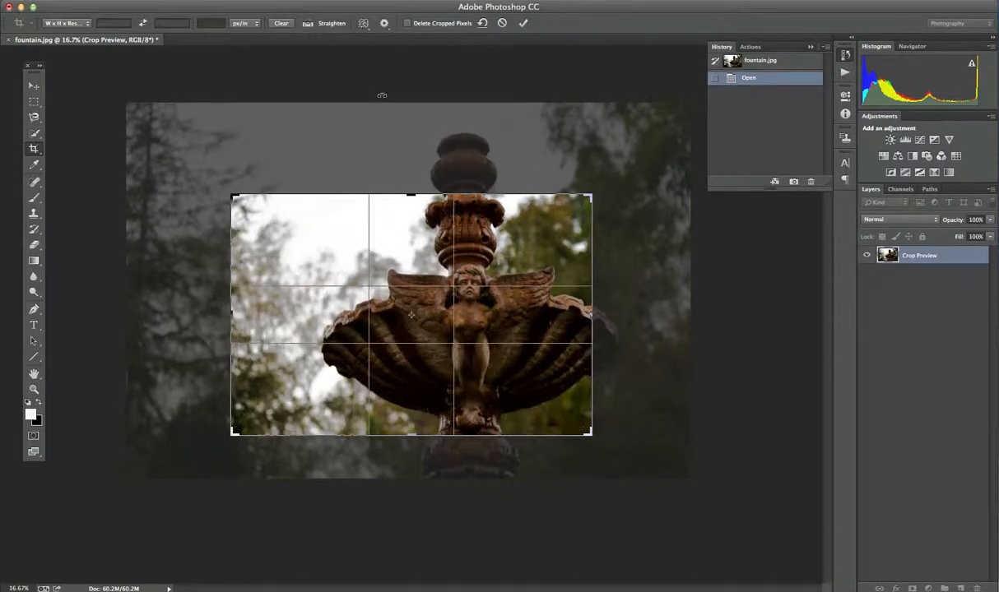
Try the overlay visibility options Never Show Overlay and Auto Show Overlay, and return to Always Show Overlay
left_click(364, 25)
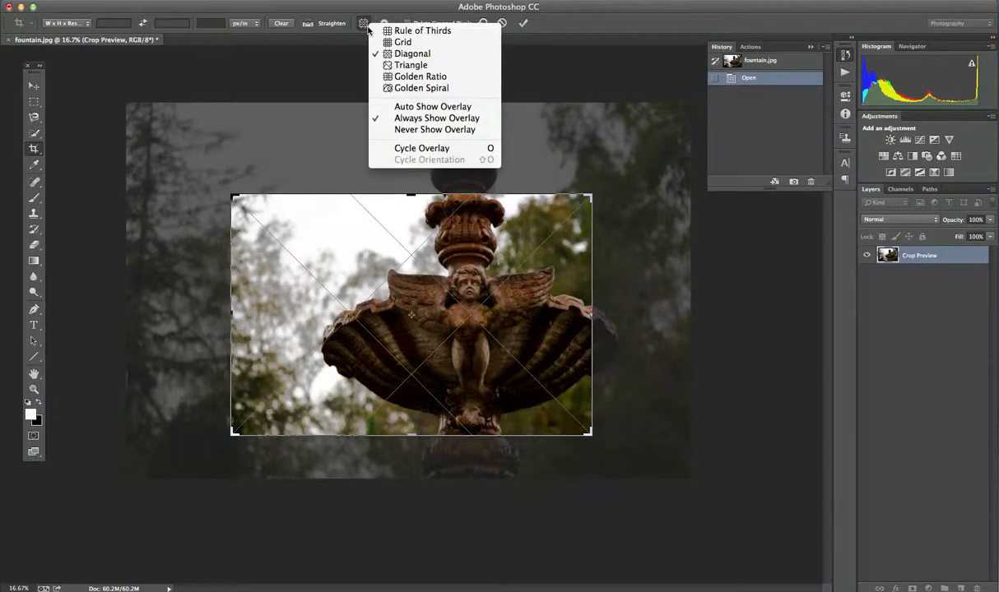
left_click(399, 129)
left_click(363, 23)
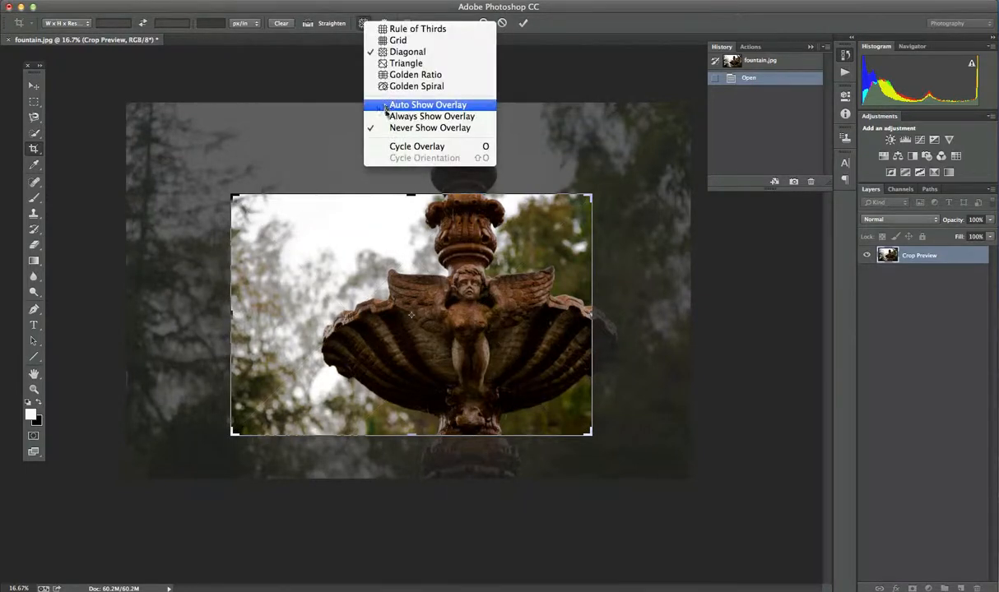
left_click(384, 104)
left_click(363, 23)
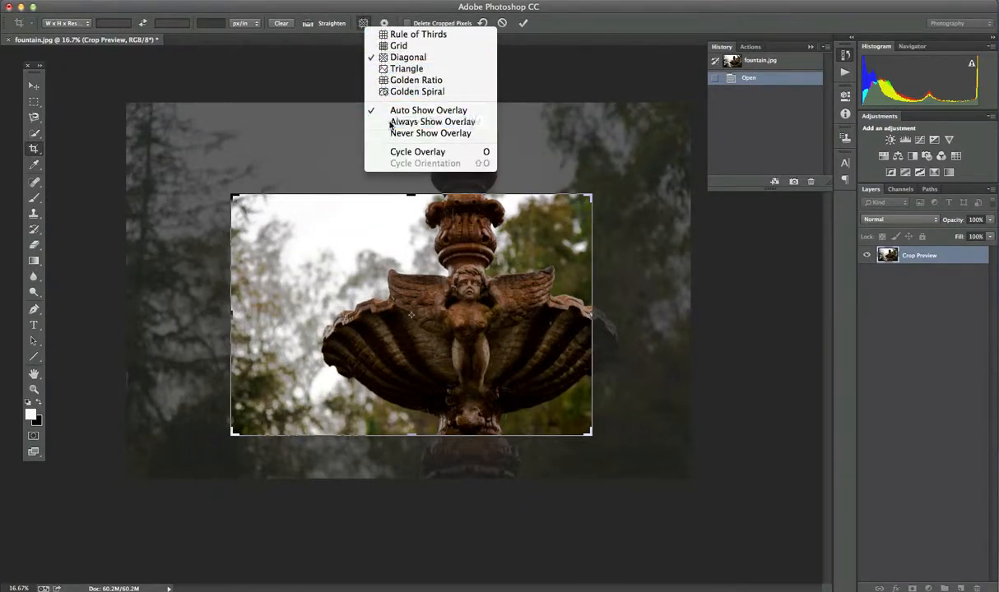
left_click(387, 123)
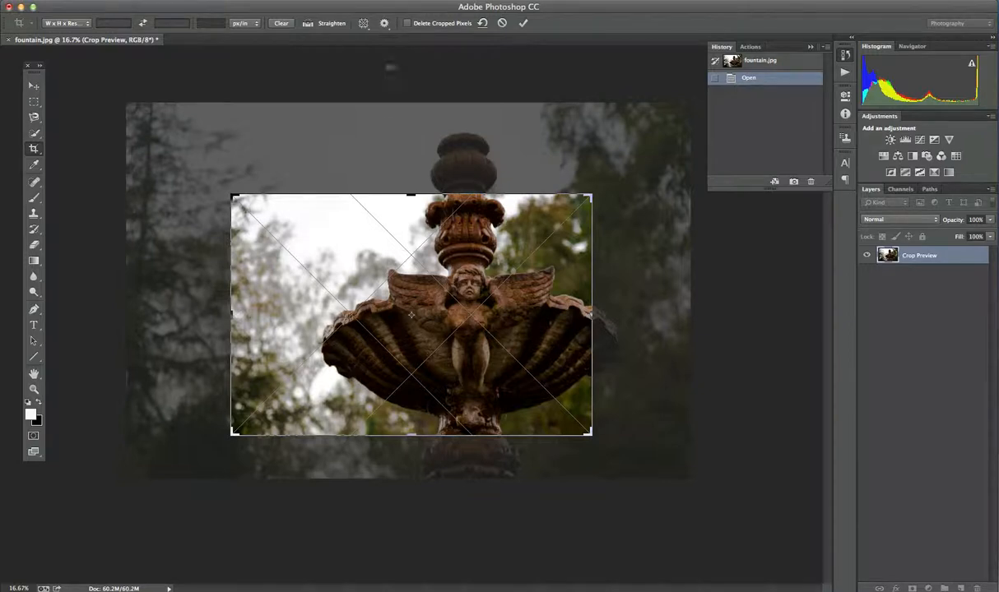
Turn the Crop tool's Classic Mode on and back off, and turn off Show Cropped Area
left_click(384, 23)
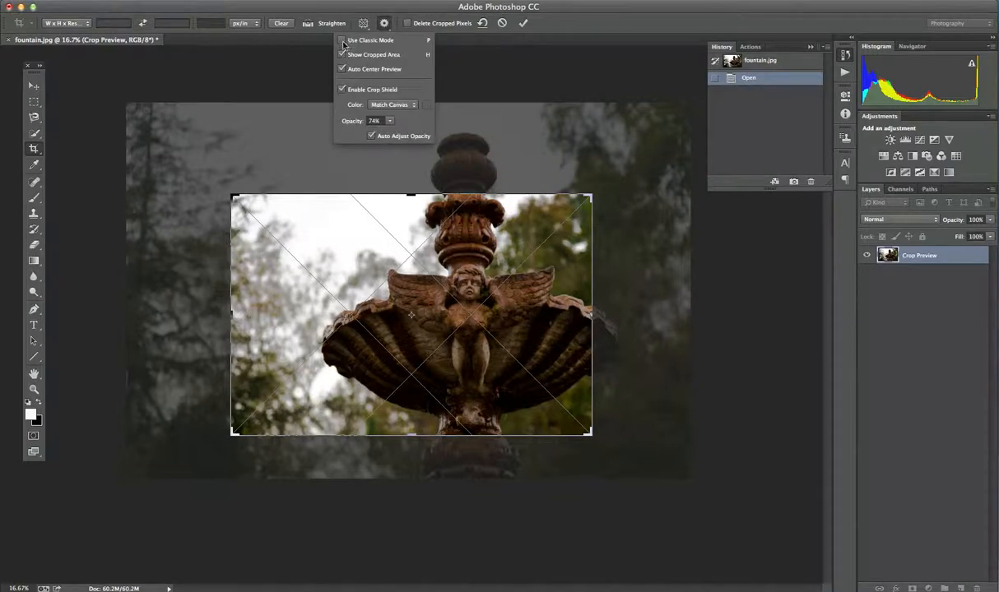
left_click(343, 40)
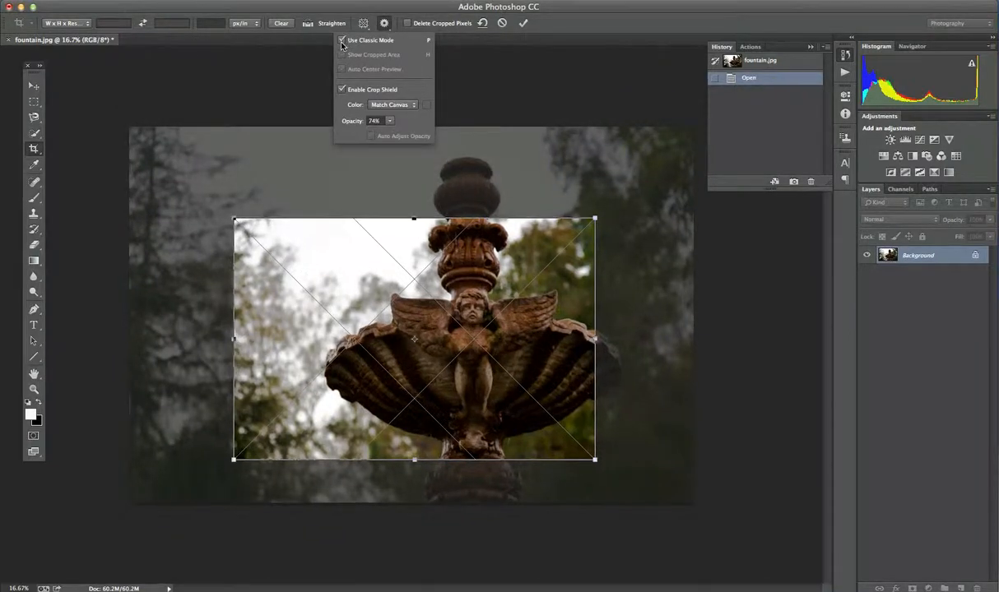
left_click(342, 43)
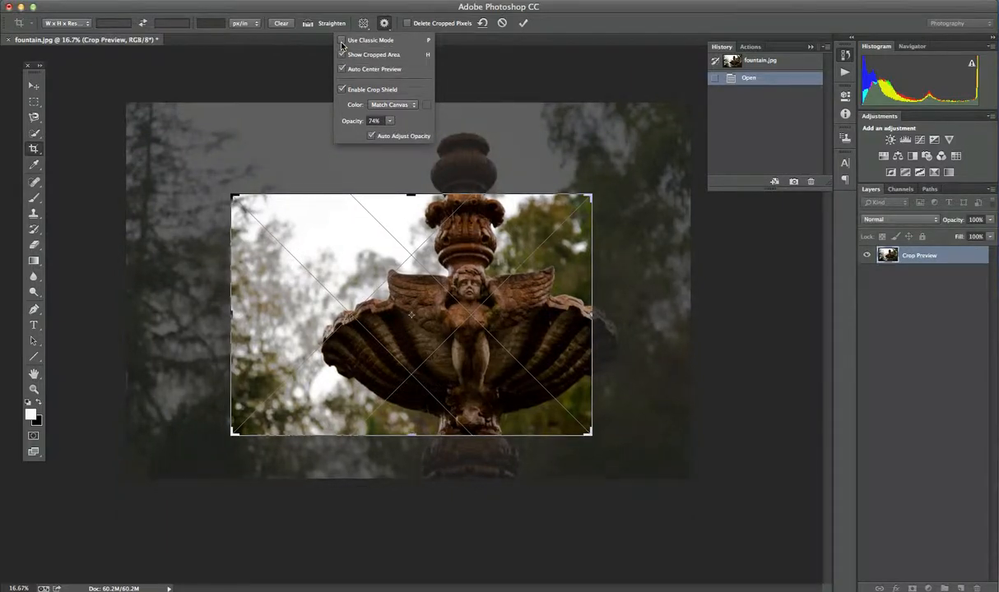
left_click(342, 55)
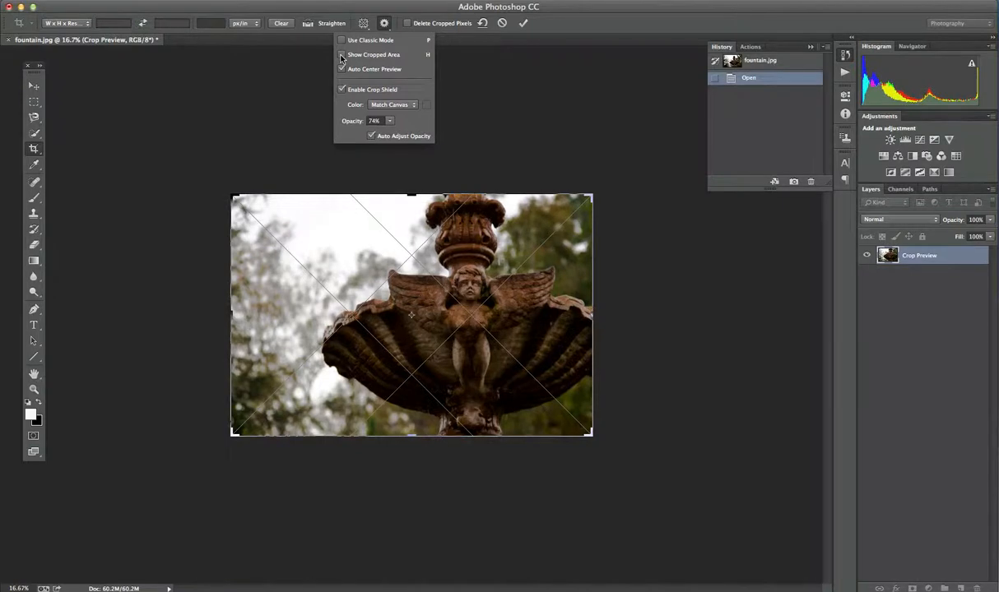
Turn Show Cropped Area back on and toggle the crop shield off and on, leaving it enabled
left_click(342, 55)
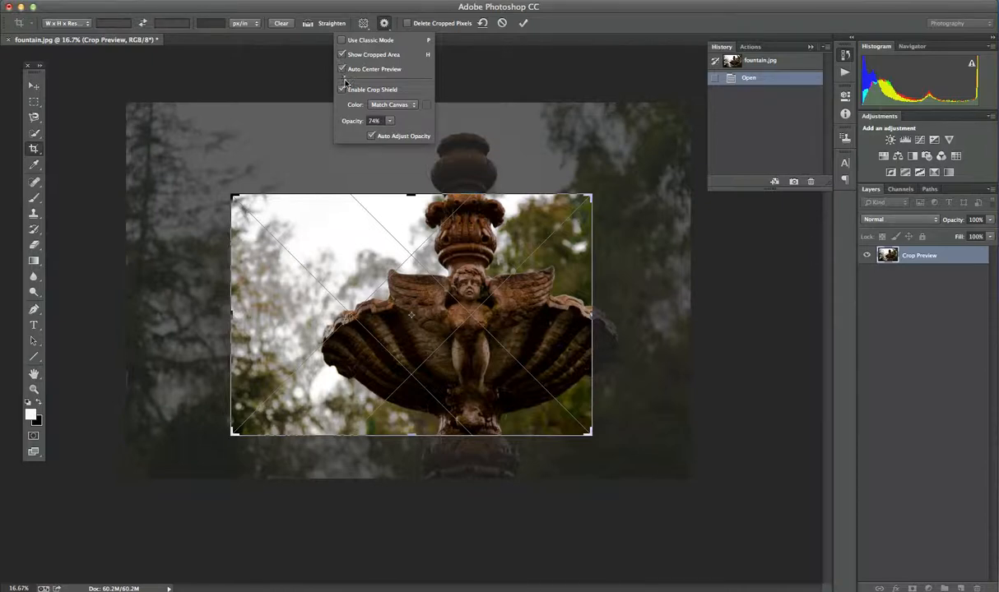
left_click(343, 90)
left_click(344, 91)
left_click(343, 90)
left_click(343, 91)
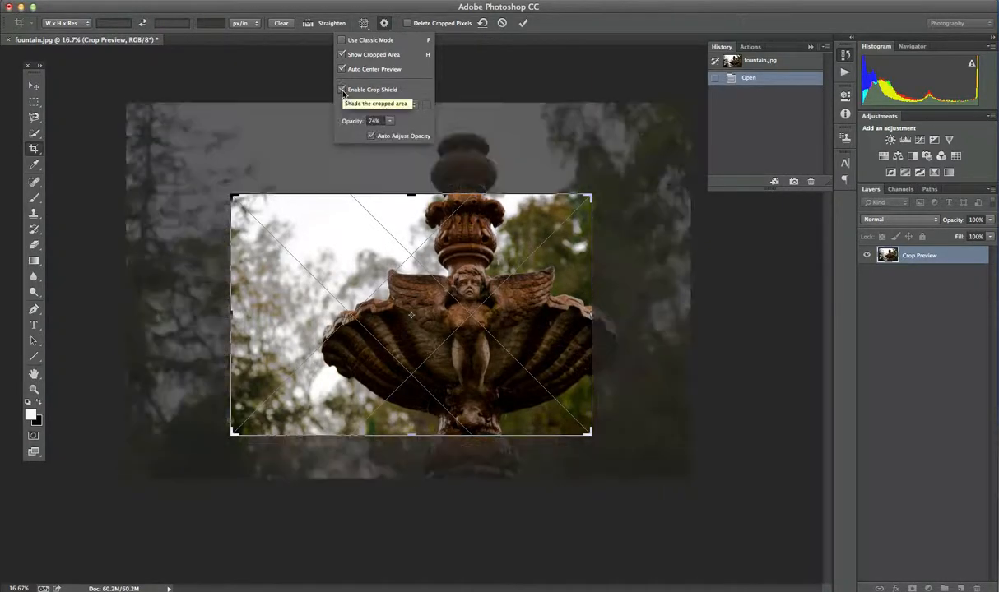
Try a custom red color for the crop shield, cancel it, restore Match Canvas, and close the additional crop options
left_click(381, 103)
left_click(392, 114)
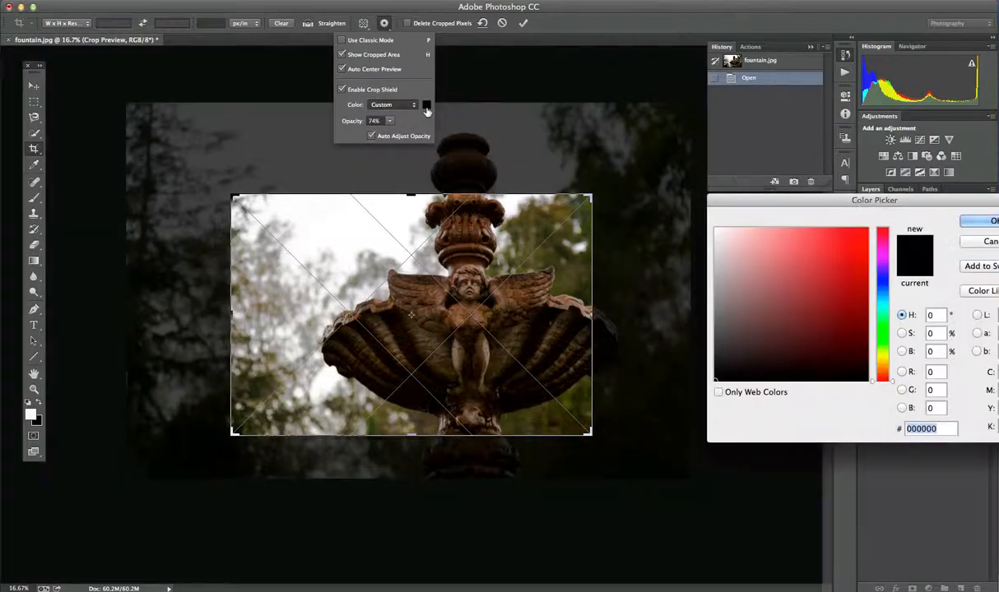
left_click(858, 261)
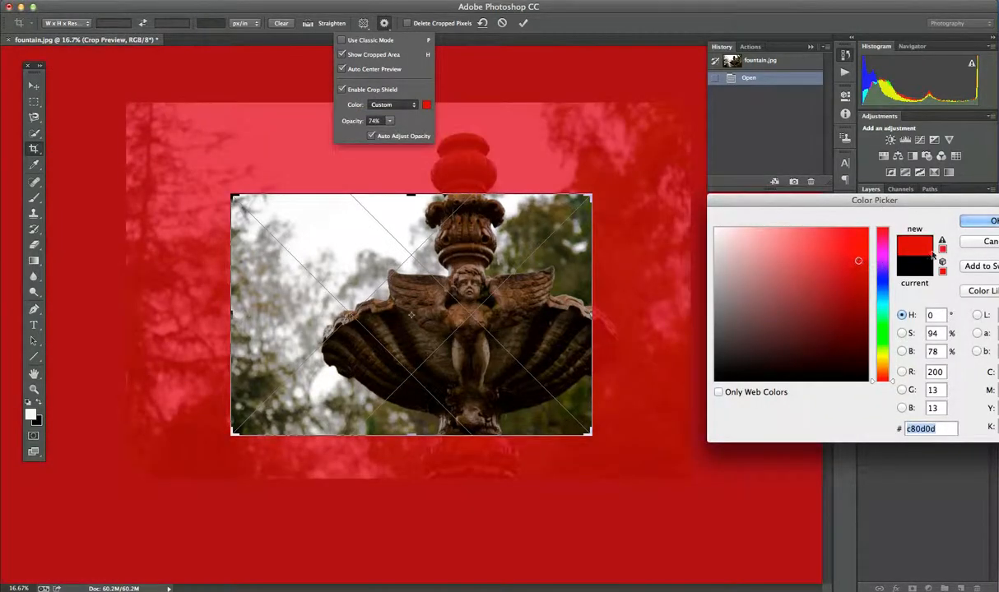
left_click(985, 245)
left_click(388, 105)
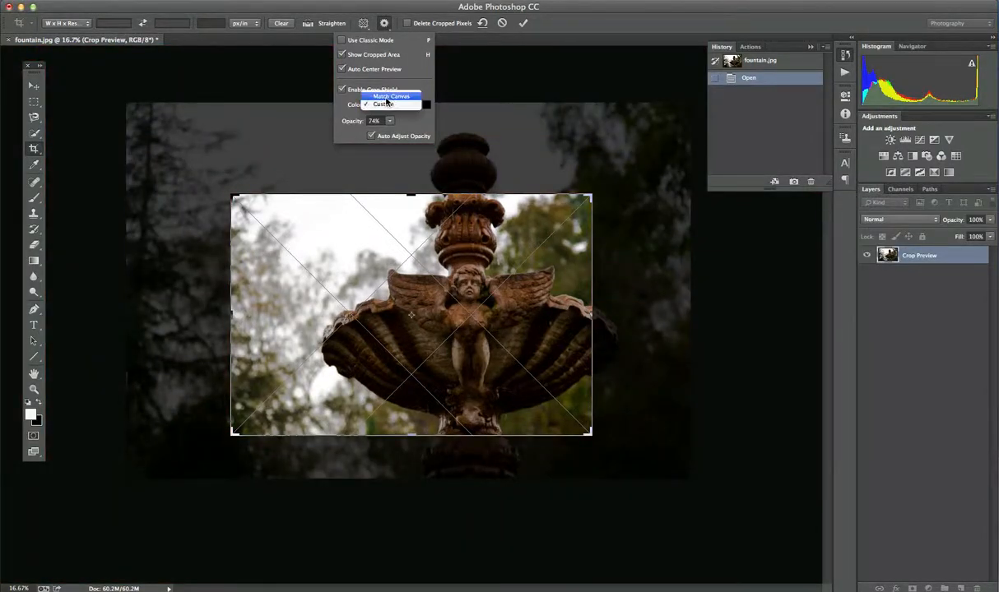
left_click(391, 100)
mouse_move(389, 126)
left_mouse_down()
mouse_move(370, 134)
mouse_move(391, 135)
left_mouse_up()
left_click(383, 26)
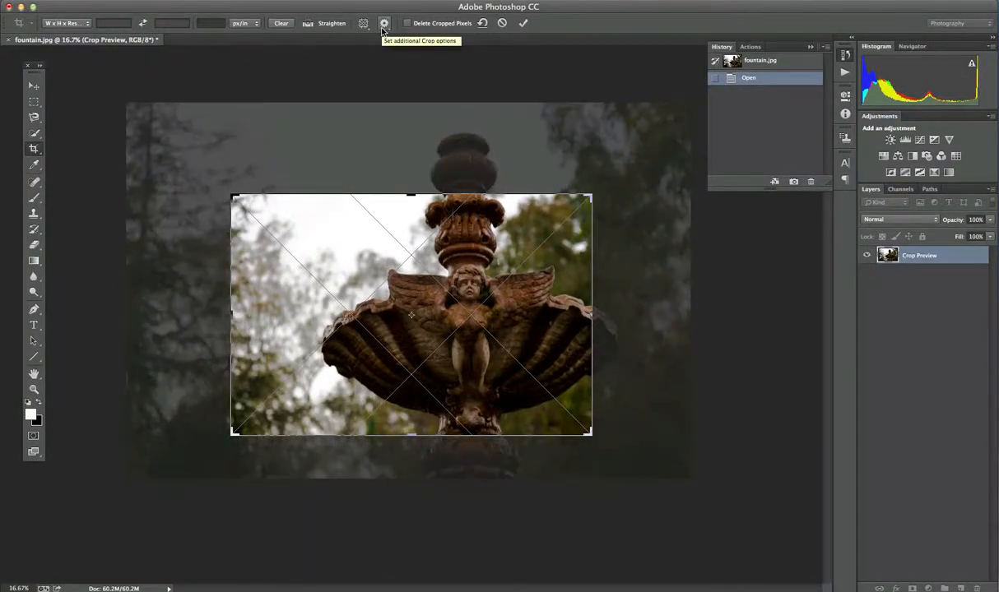